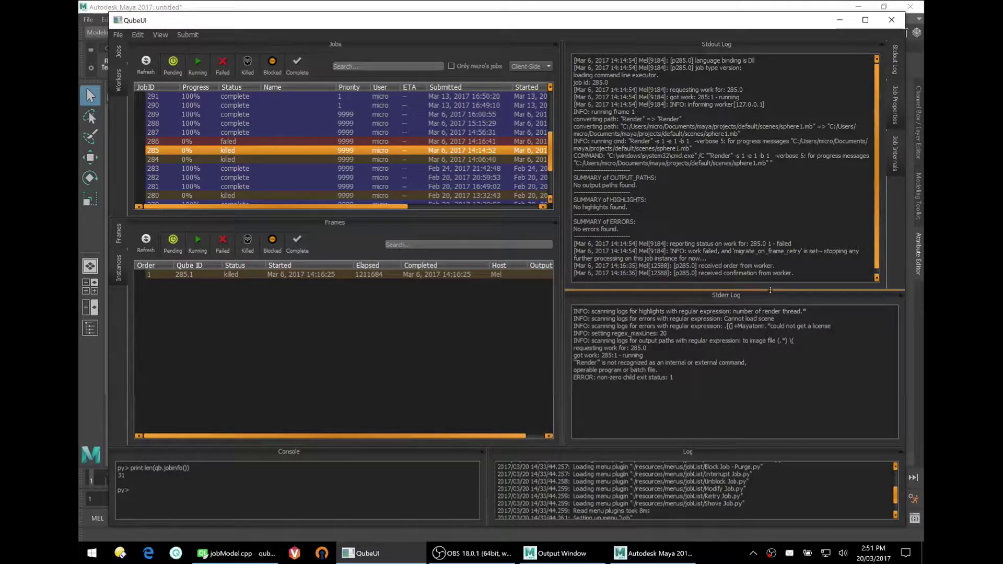
# Step: Enlarge the Stderr Log over the Stdout Log and redock Stdout Log top-right, tabbed with Job Properties
pyautogui.moveTo(770, 291); pyautogui.dragTo(765, 244)
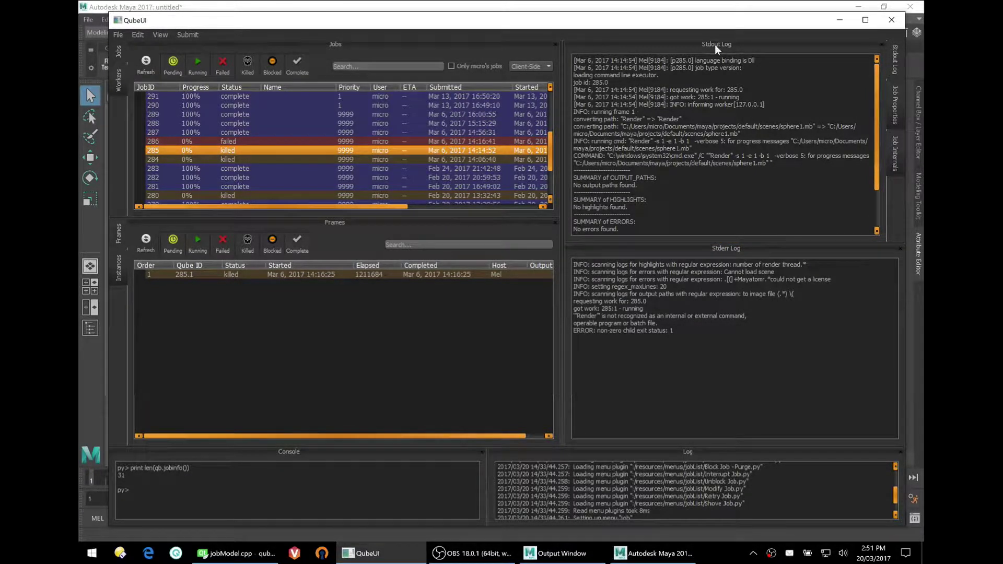
pyautogui.moveTo(717, 49); pyautogui.dragTo(324, 372)
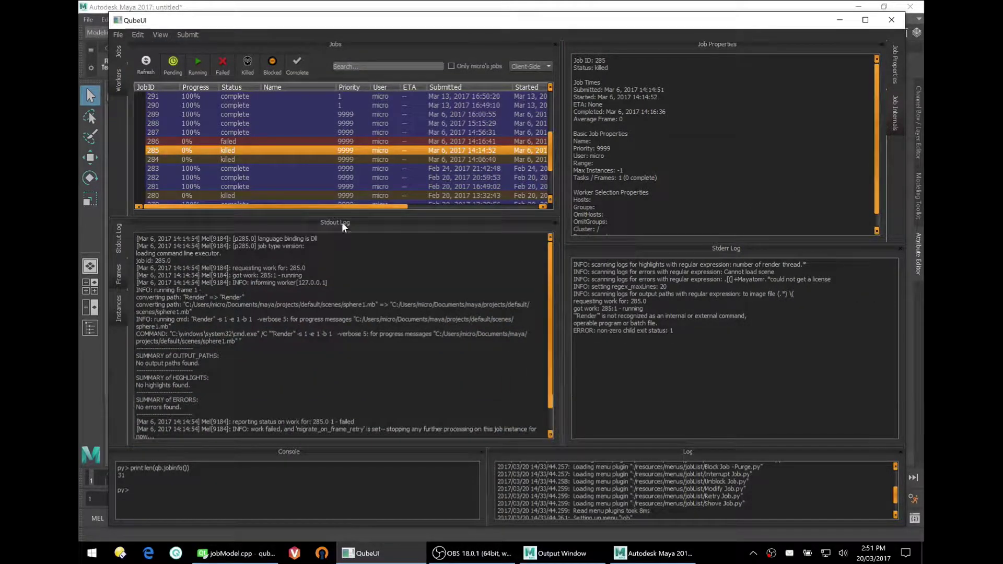
pyautogui.moveTo(343, 222); pyautogui.dragTo(892, 77)
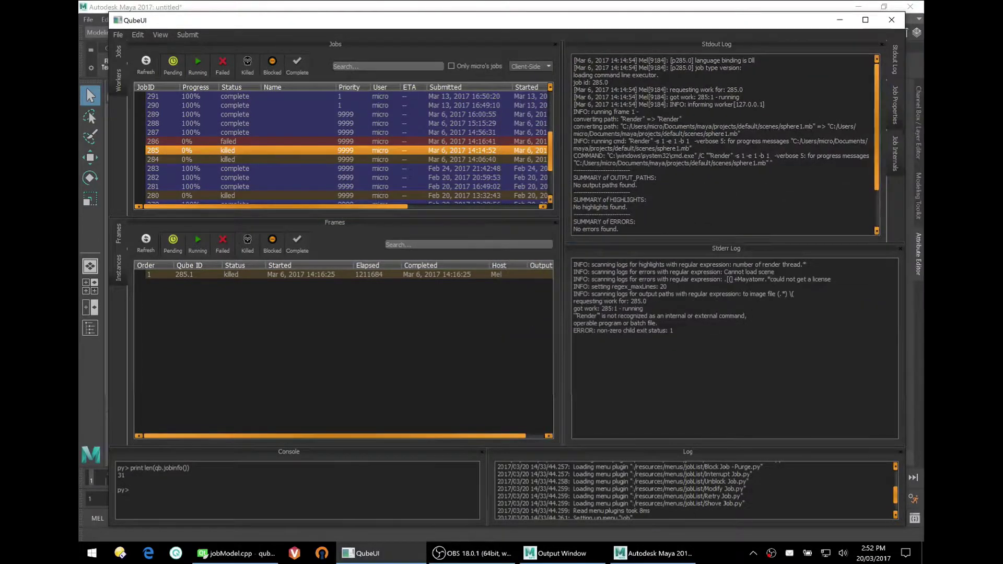
pyautogui.click(894, 87)
pyautogui.click(900, 65)
# Step: Tear off the View > Panels list into a floating window moved to the right
pyautogui.click(160, 34)
pyautogui.moveTo(185, 73)
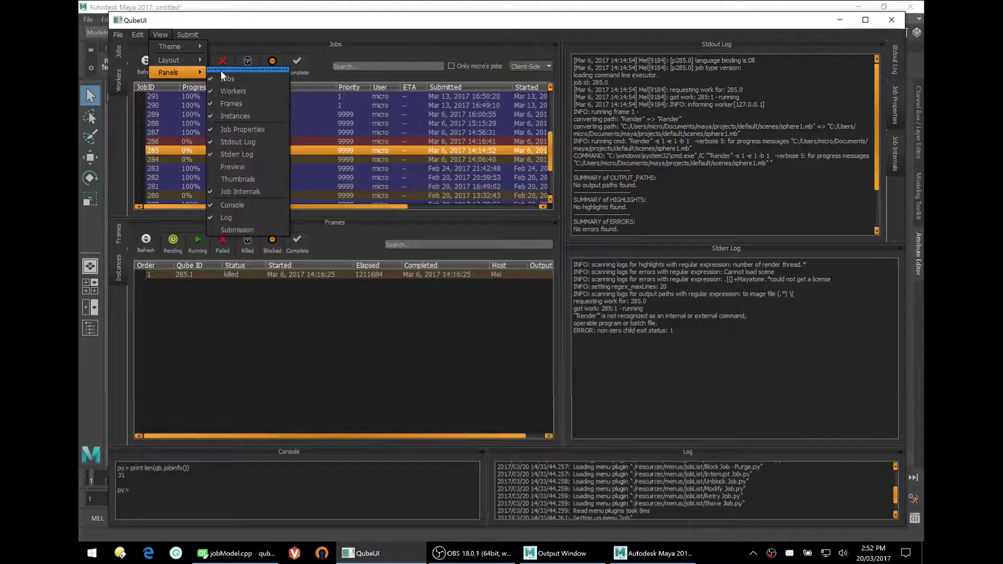
pyautogui.click(221, 70)
pyautogui.moveTo(257, 63); pyautogui.dragTo(846, 72)
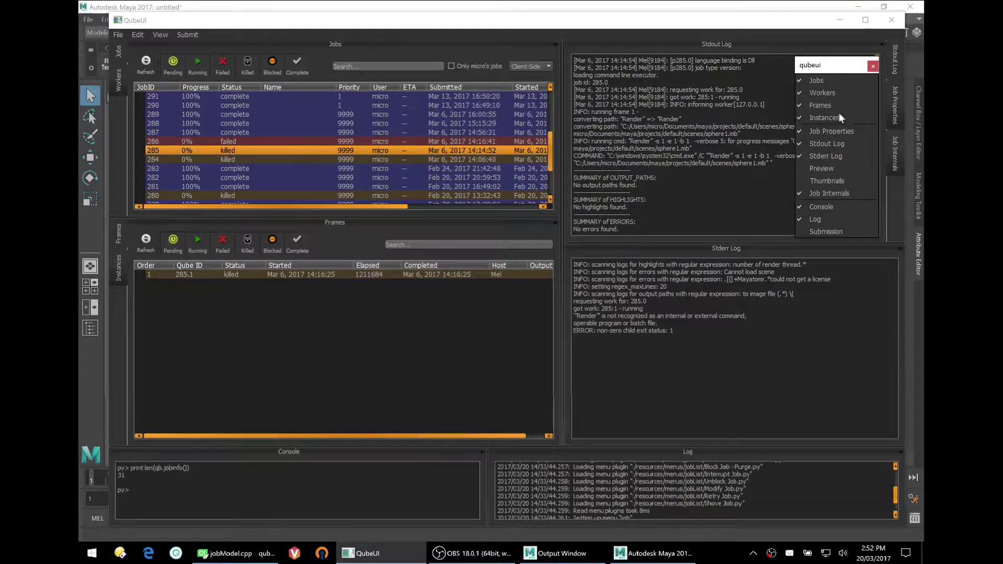
# Step: Toggle Preview and Thumbnails on and off, hide Job Internals, and close the floating list
pyautogui.click(827, 171)
pyautogui.click(827, 179)
pyautogui.click(819, 168)
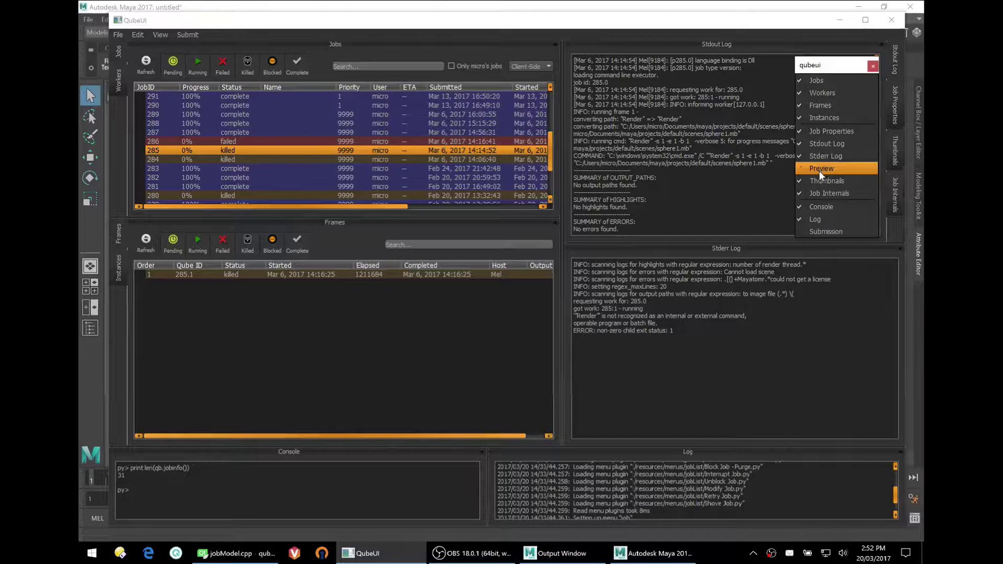
pyautogui.click(821, 178)
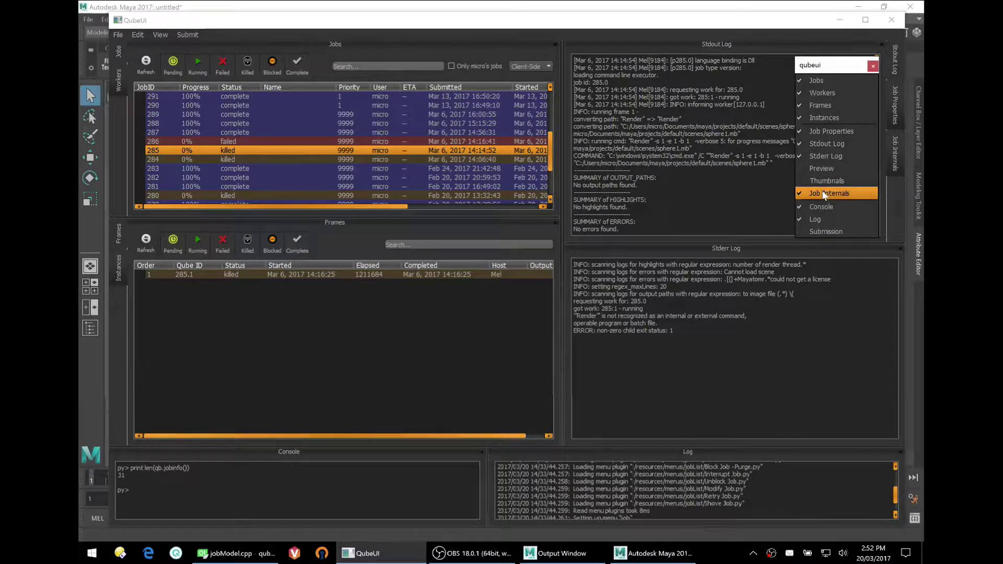
pyautogui.click(825, 194)
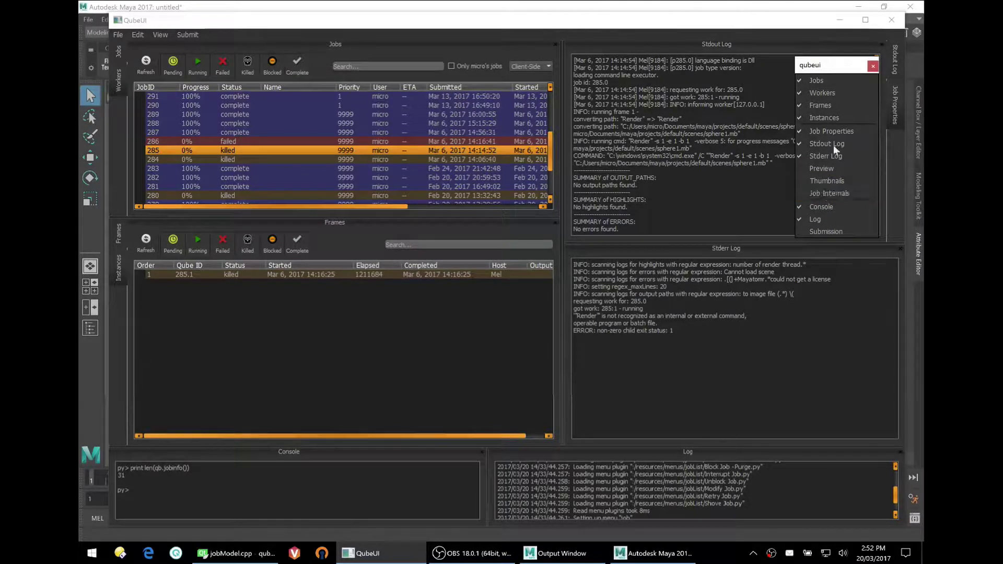
pyautogui.click(873, 67)
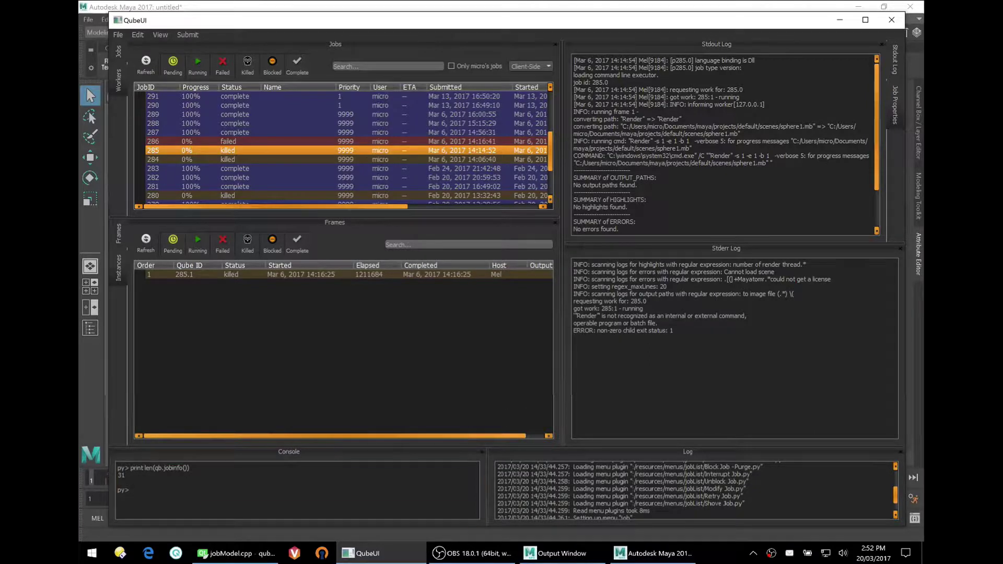
# Step: Tab the Log panel into the Console dock along the bottom, with Console first and showing
pyautogui.click(132, 490)
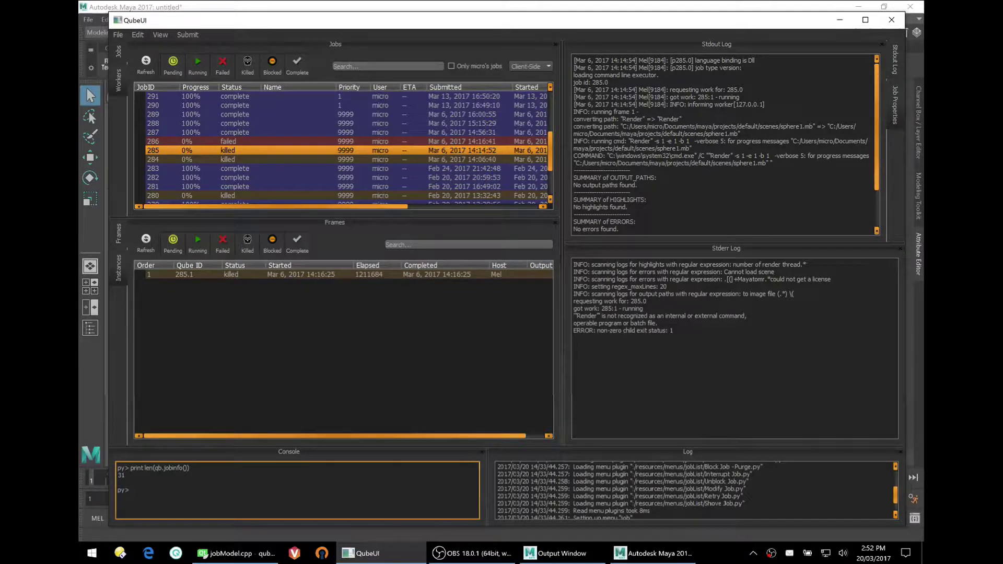
pyautogui.click(755, 486)
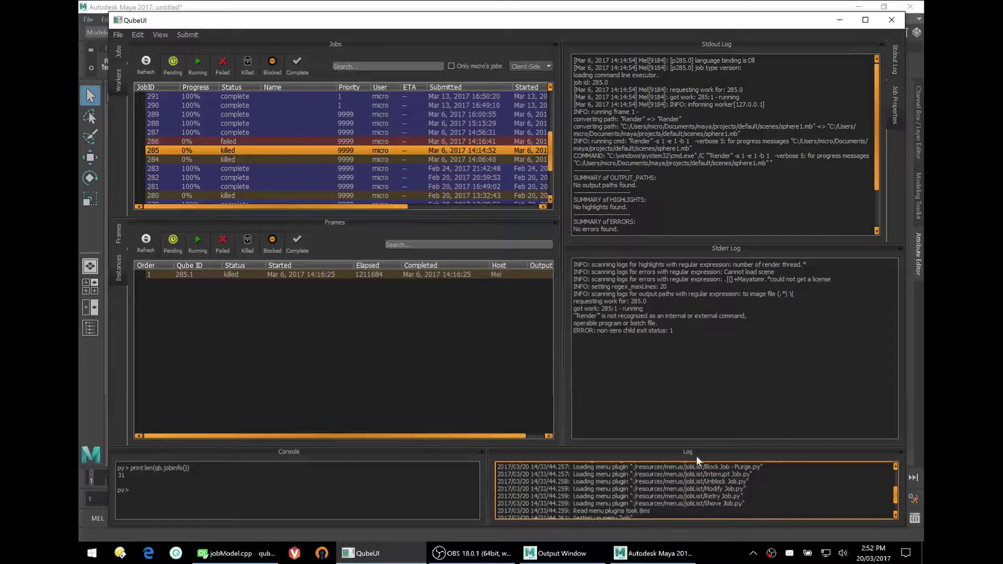
pyautogui.moveTo(694, 450); pyautogui.dragTo(381, 470)
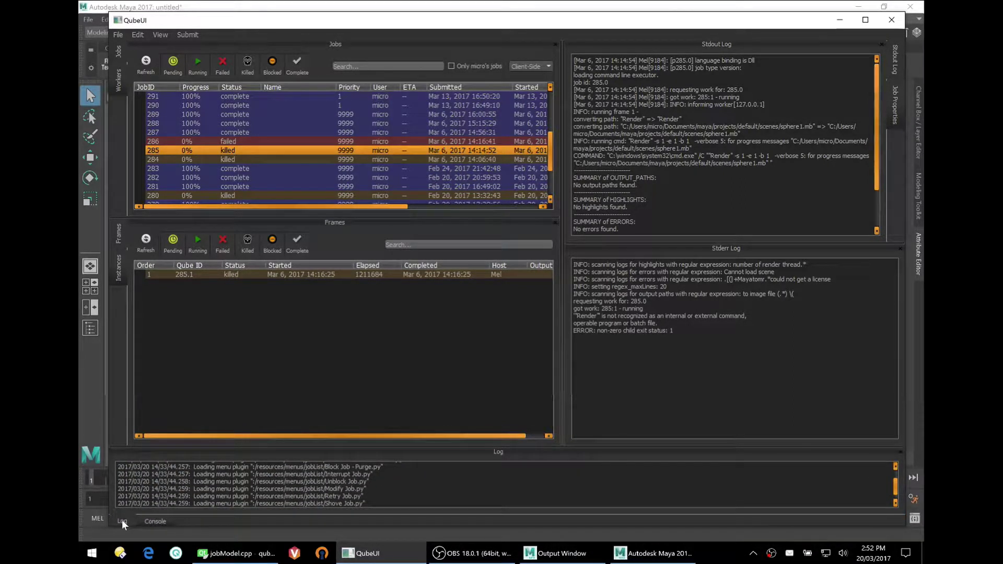
pyautogui.moveTo(147, 518); pyautogui.dragTo(120, 519)
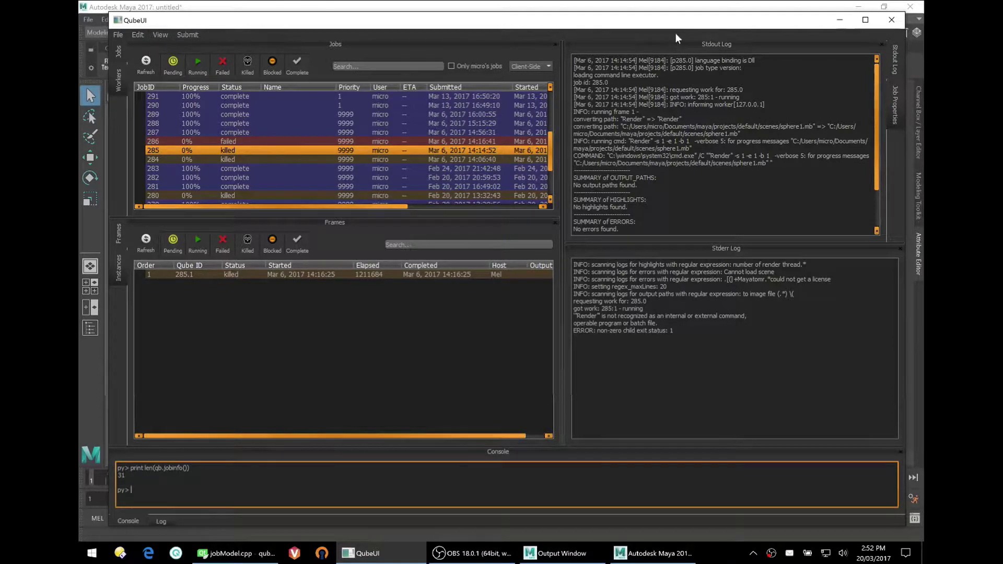
# Step: Try the Artist layout, then the Wrangler layout
pyautogui.click(163, 35)
pyautogui.moveTo(172, 60)
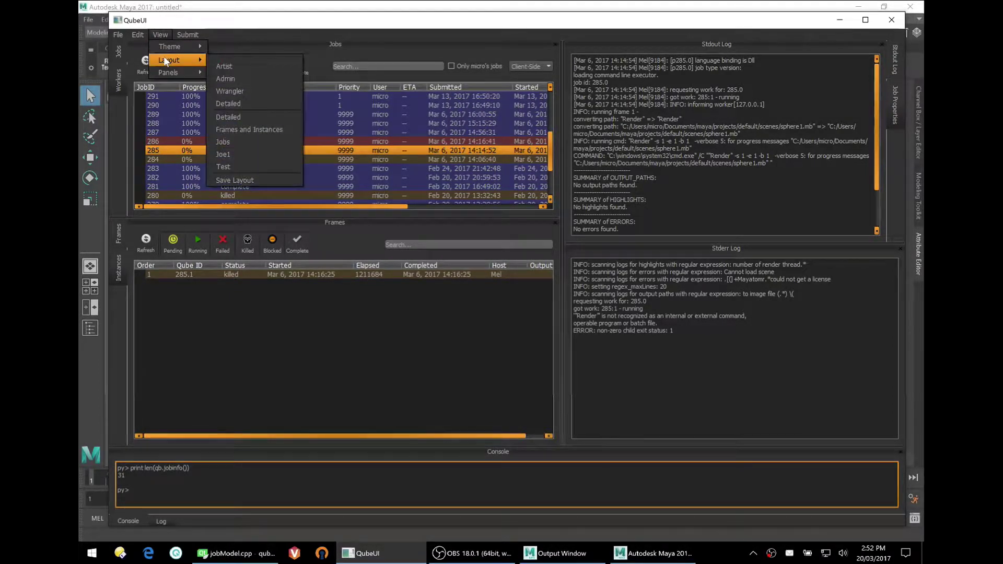
pyautogui.click(250, 64)
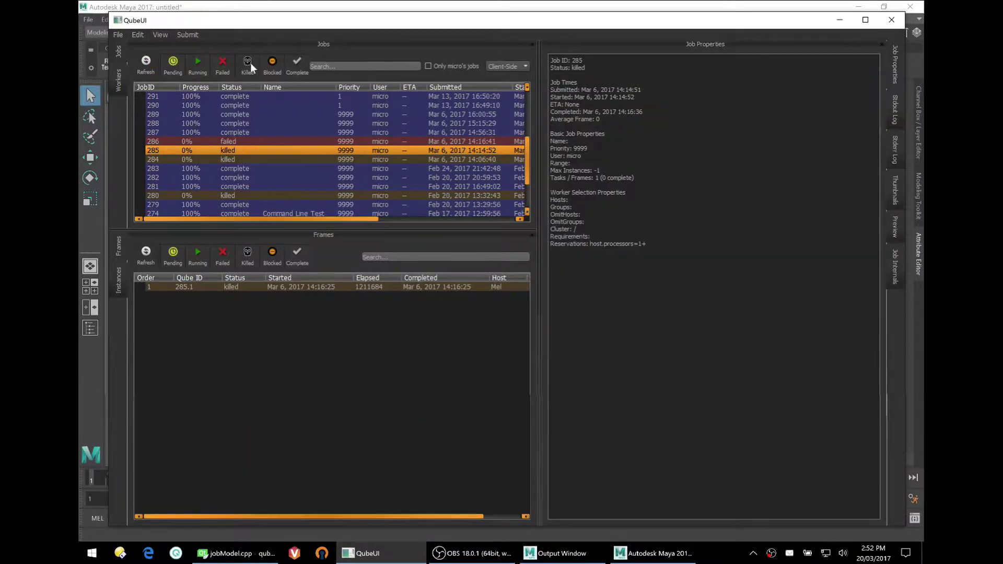
pyautogui.click(166, 36)
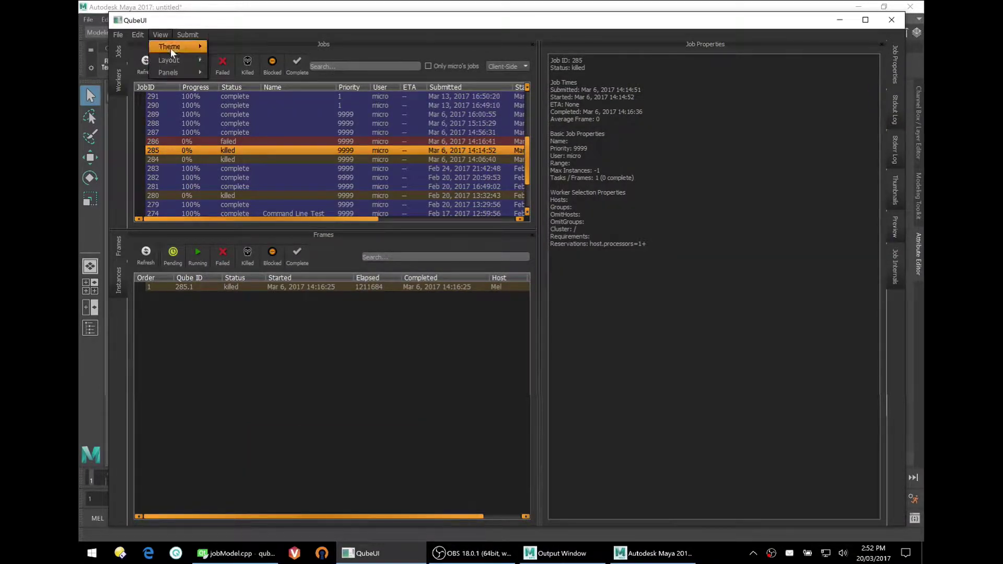
pyautogui.moveTo(172, 60)
pyautogui.click(253, 92)
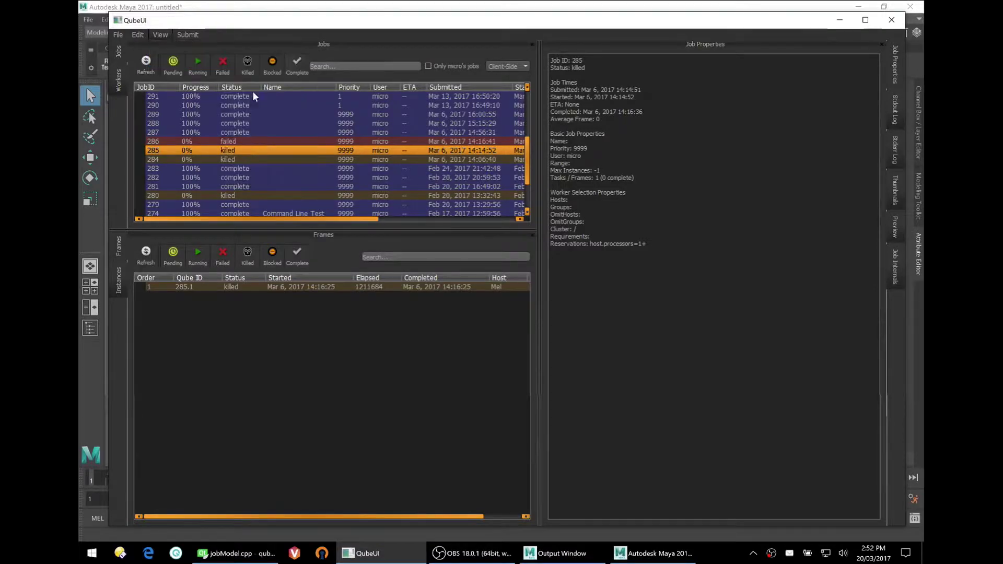
# Step: Apply the Jobs, Frames and Instances layout, then the Test layout, and float the Frames panel
pyautogui.click(156, 33)
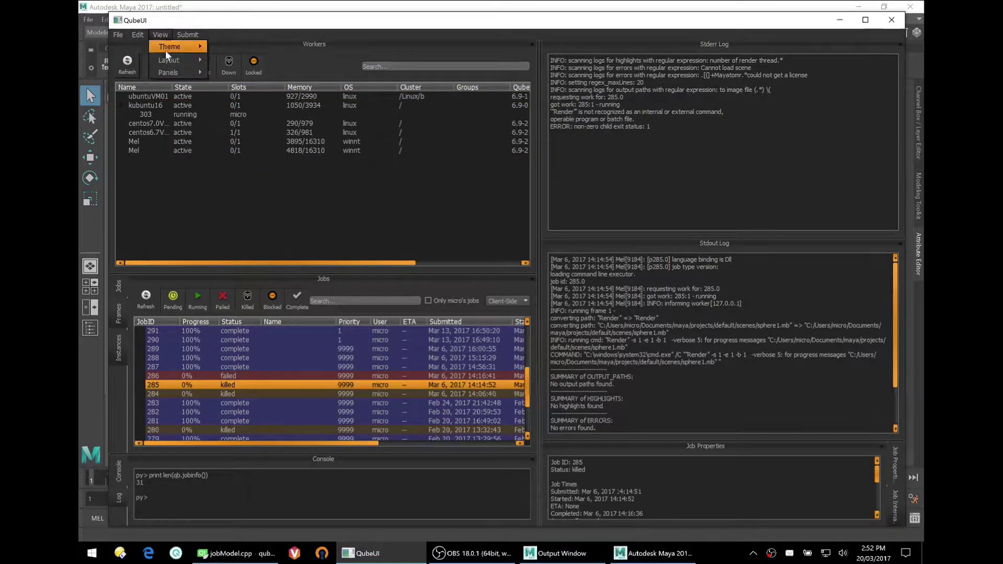
pyautogui.moveTo(170, 60)
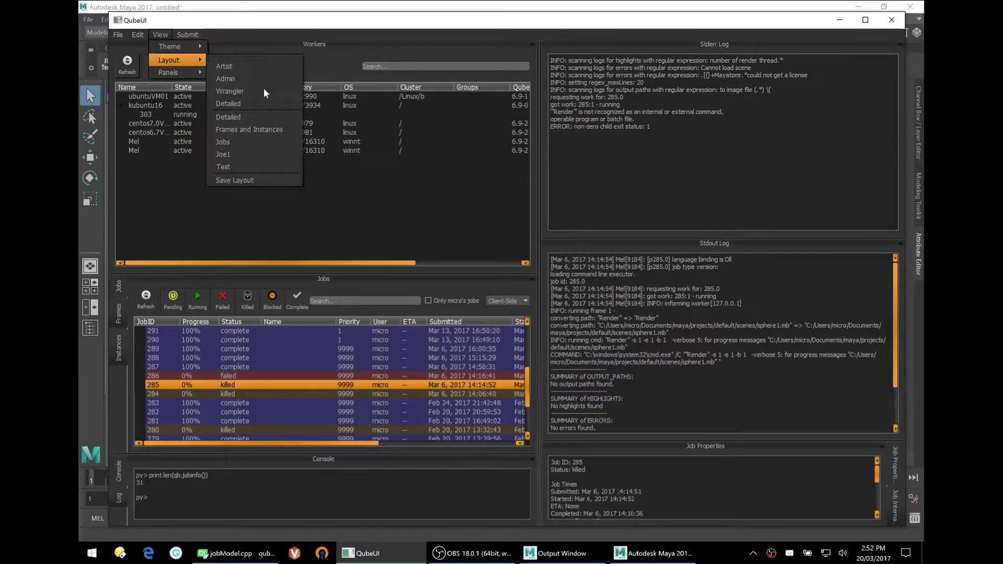
pyautogui.click(249, 129)
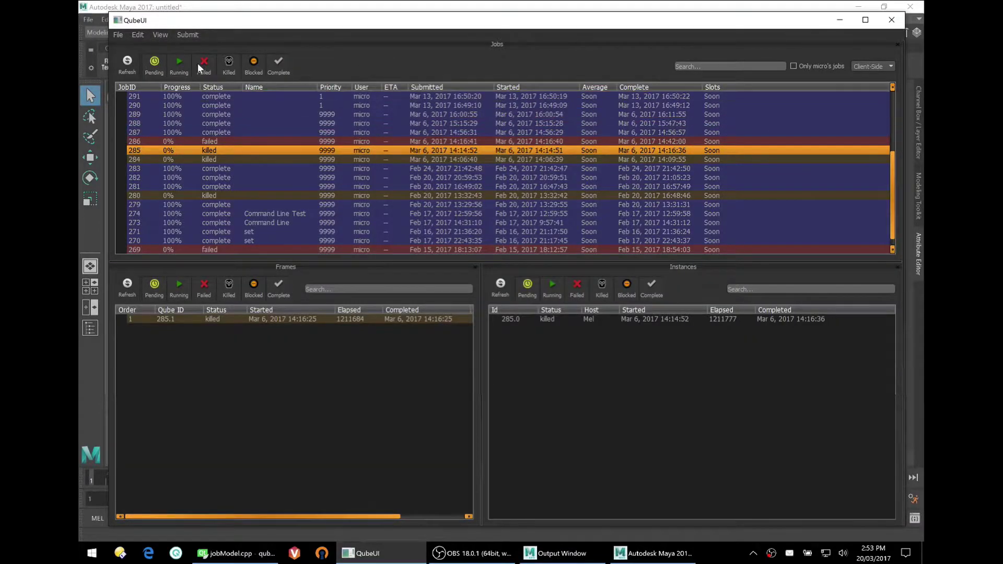
pyautogui.click(161, 36)
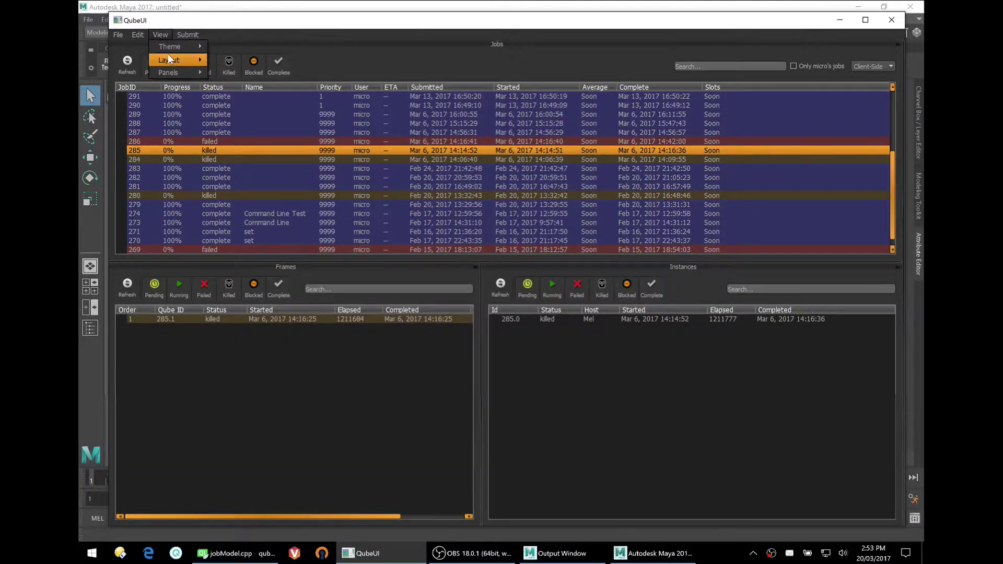
pyautogui.moveTo(167, 56)
pyautogui.click(252, 164)
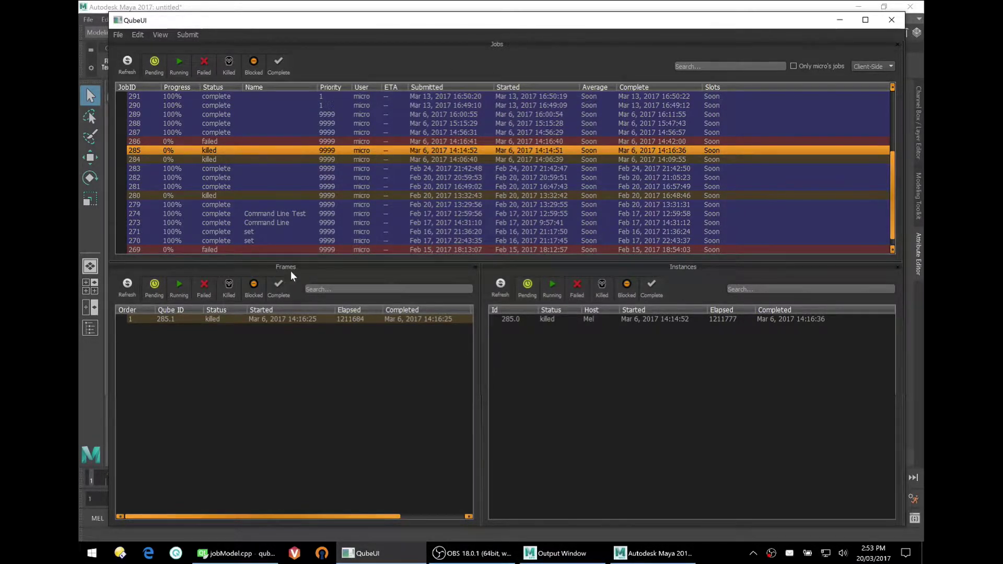
pyautogui.moveTo(287, 267); pyautogui.dragTo(507, 362)
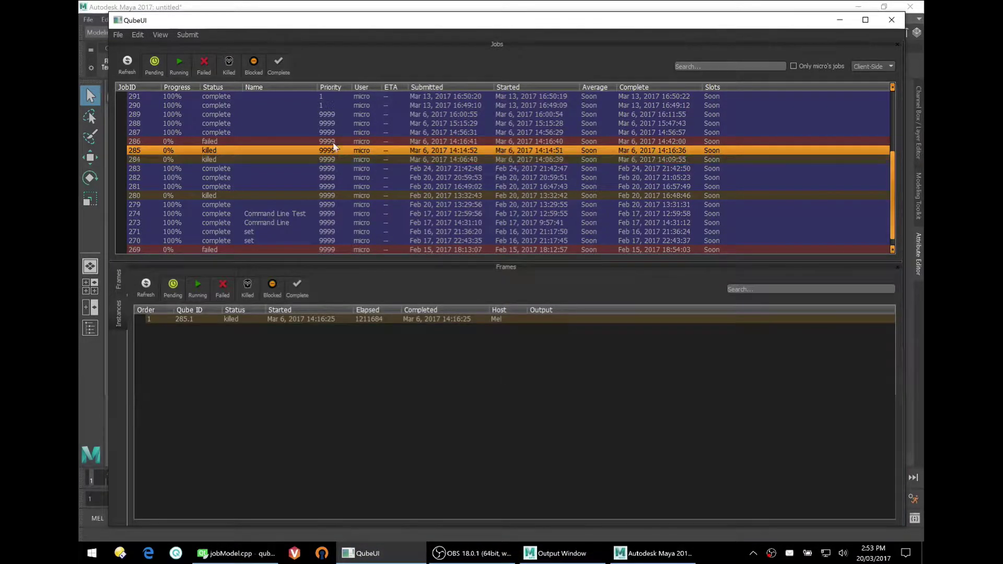
# Step: Save the current arrangement as a new layout named Demo
pyautogui.click(156, 33)
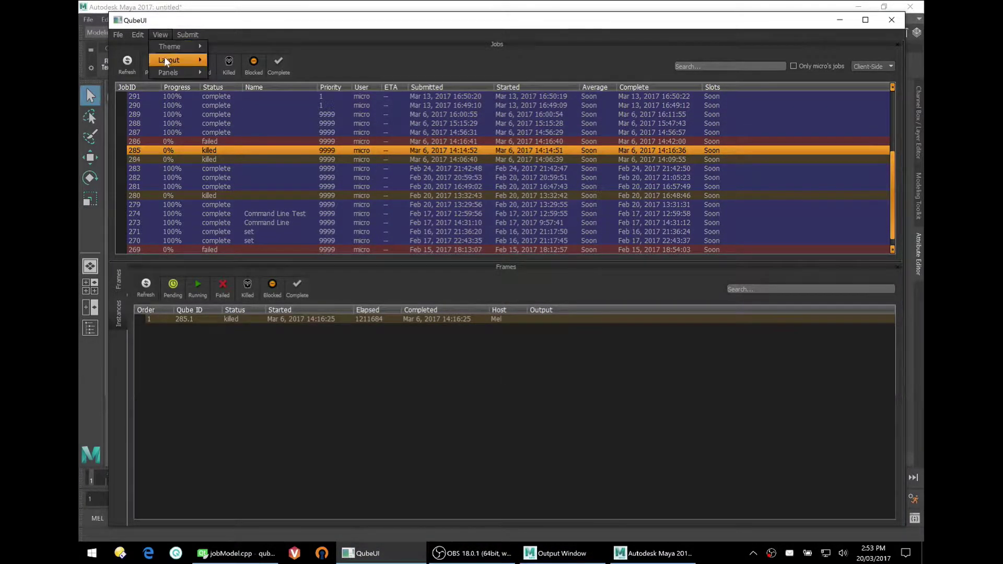
pyautogui.moveTo(165, 58)
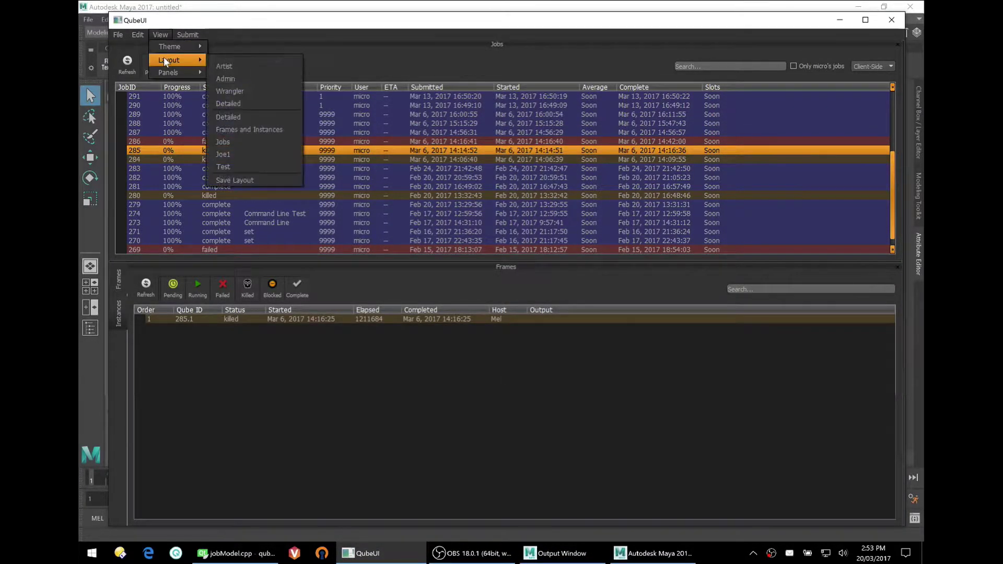
pyautogui.click(265, 179)
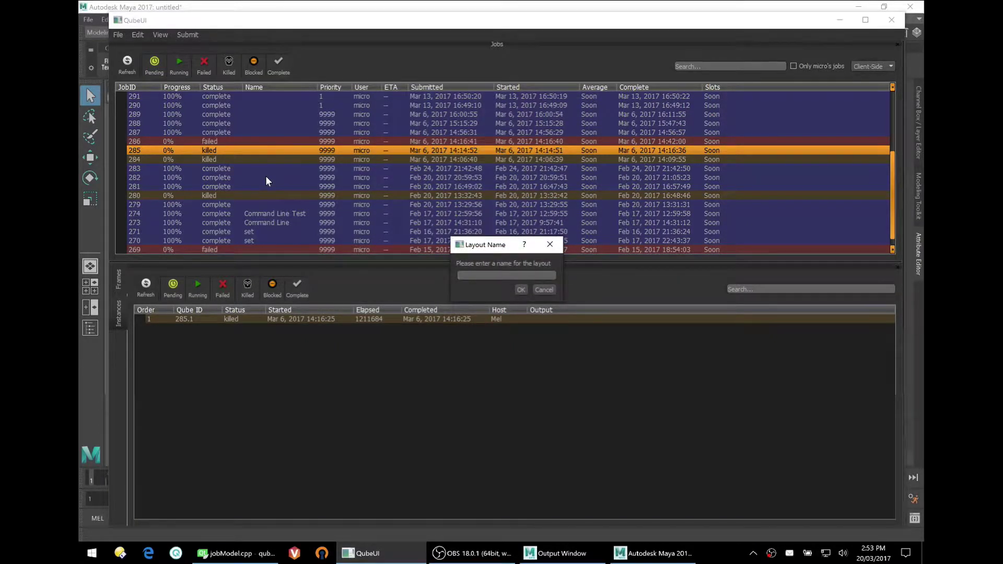
pyautogui.click(266, 178)
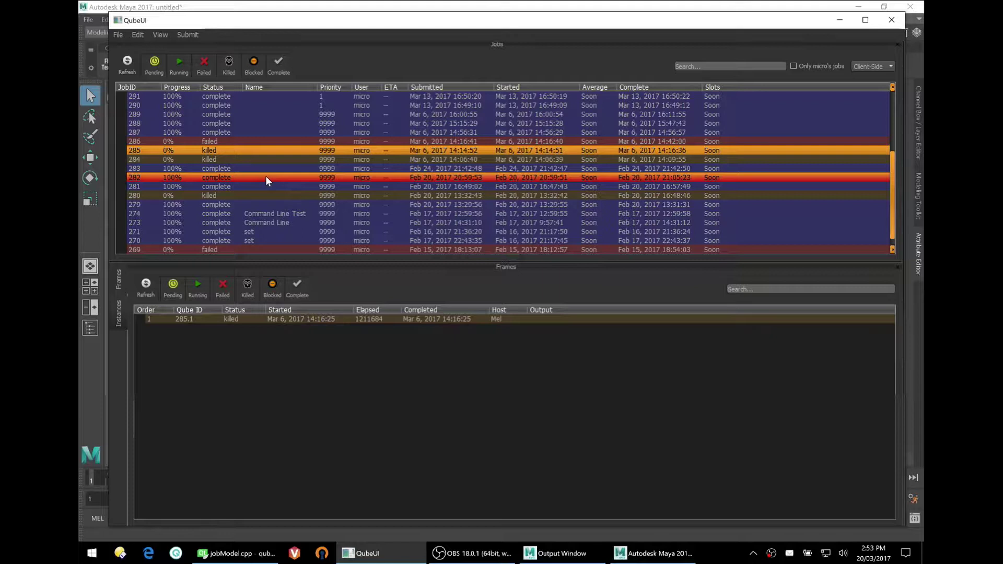
# Step: Try the Wrangler layout, then switch back to the Demo layout
pyautogui.click(163, 33)
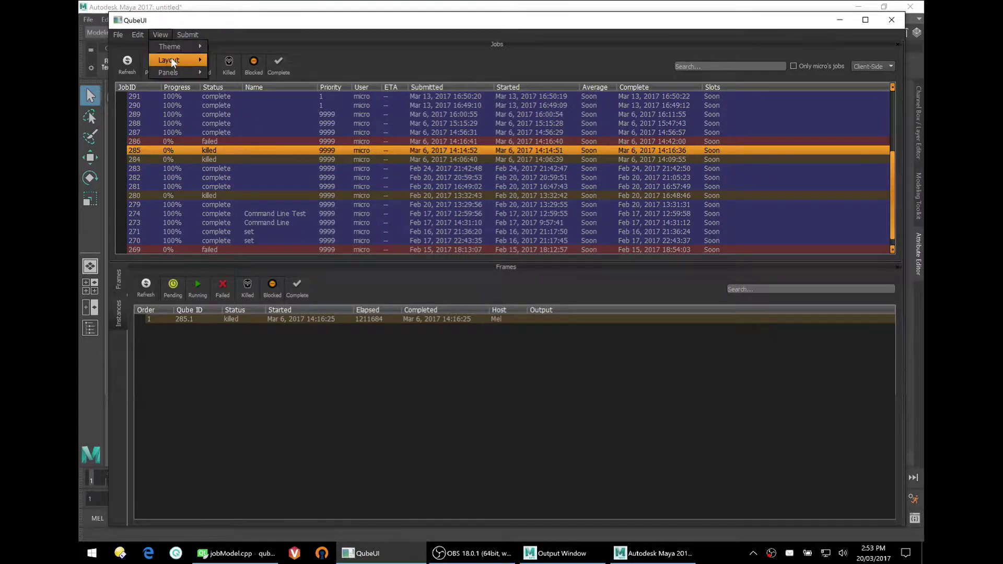
pyautogui.moveTo(170, 58)
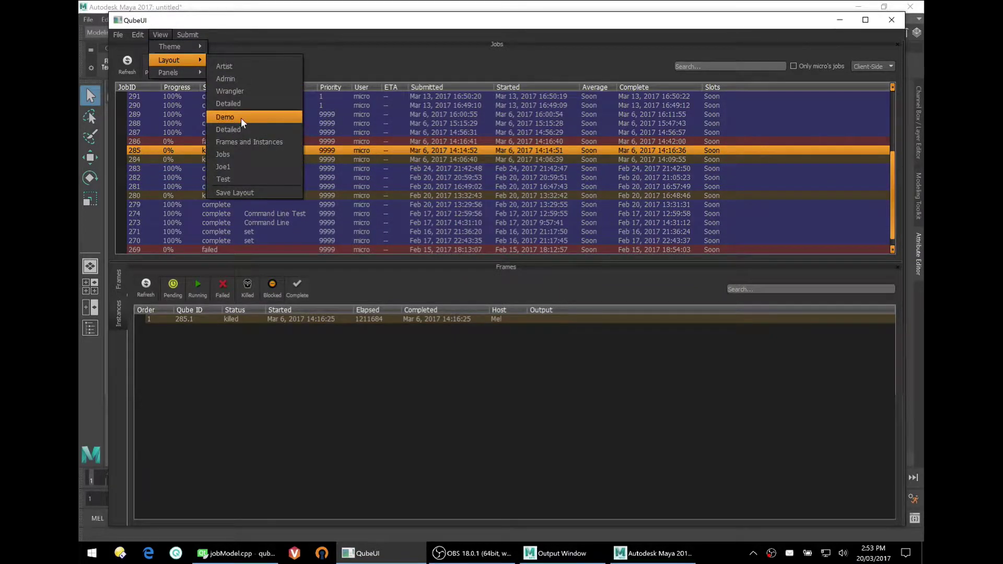
pyautogui.click(246, 92)
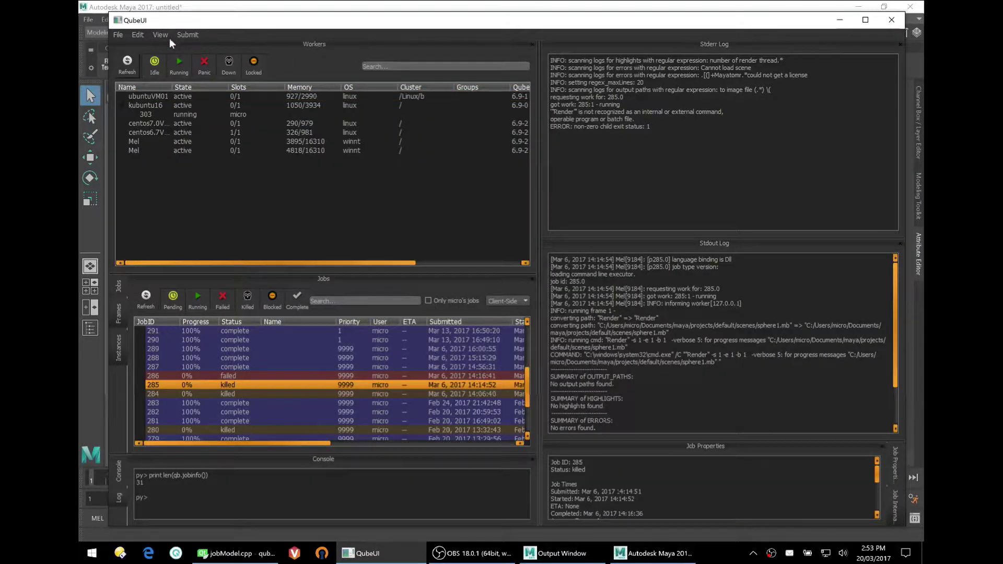
pyautogui.click(159, 34)
pyautogui.moveTo(168, 59)
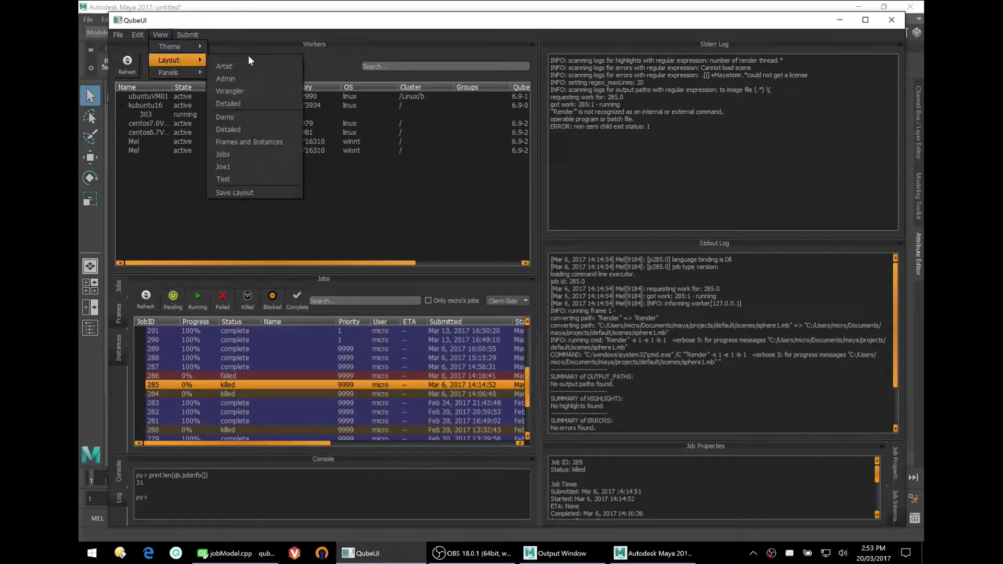
pyautogui.click(255, 116)
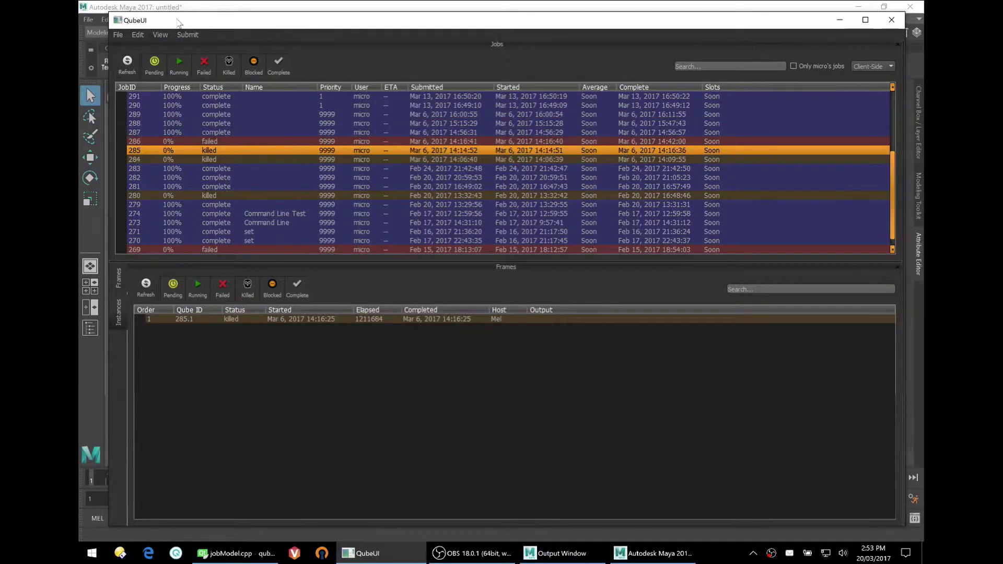
# Step: Preview the Lights Out theme, then the System theme
pyautogui.click(159, 34)
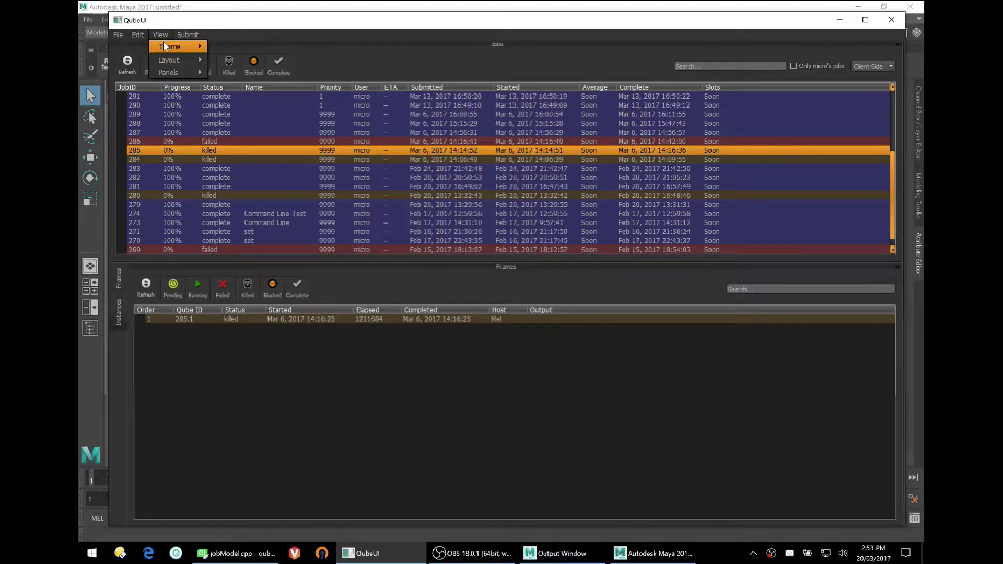
pyautogui.moveTo(165, 46)
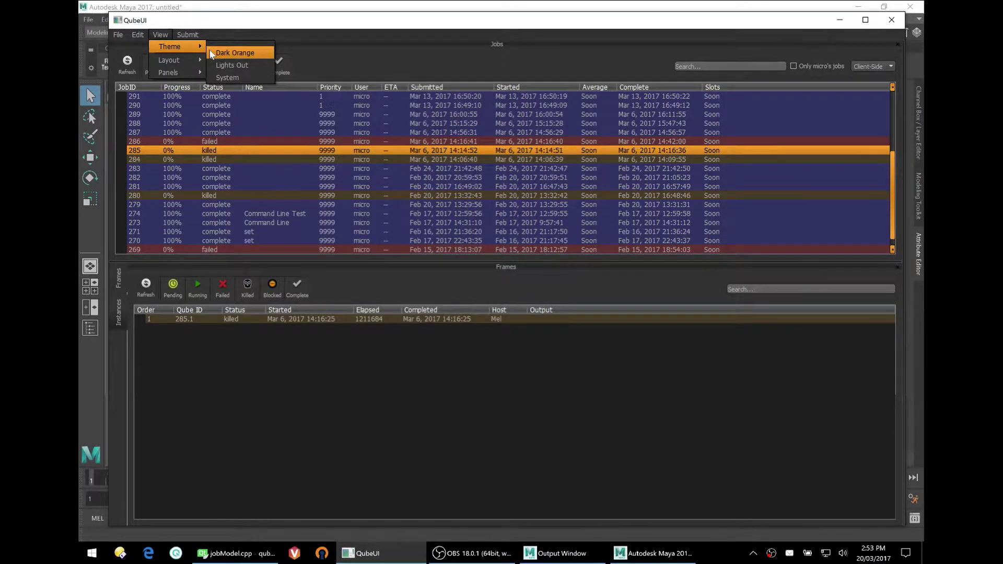
pyautogui.click(231, 65)
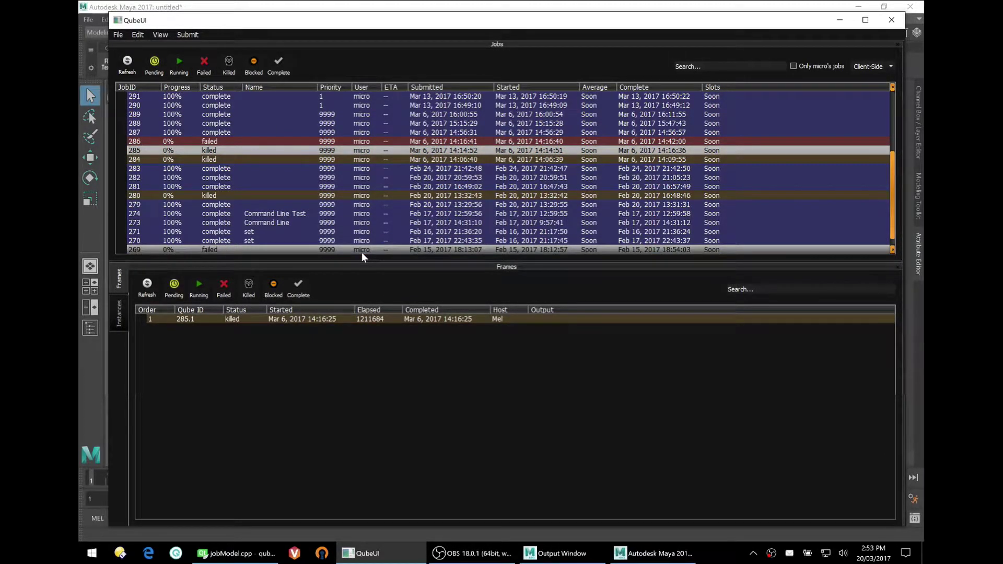
pyautogui.click(160, 35)
pyautogui.moveTo(174, 47)
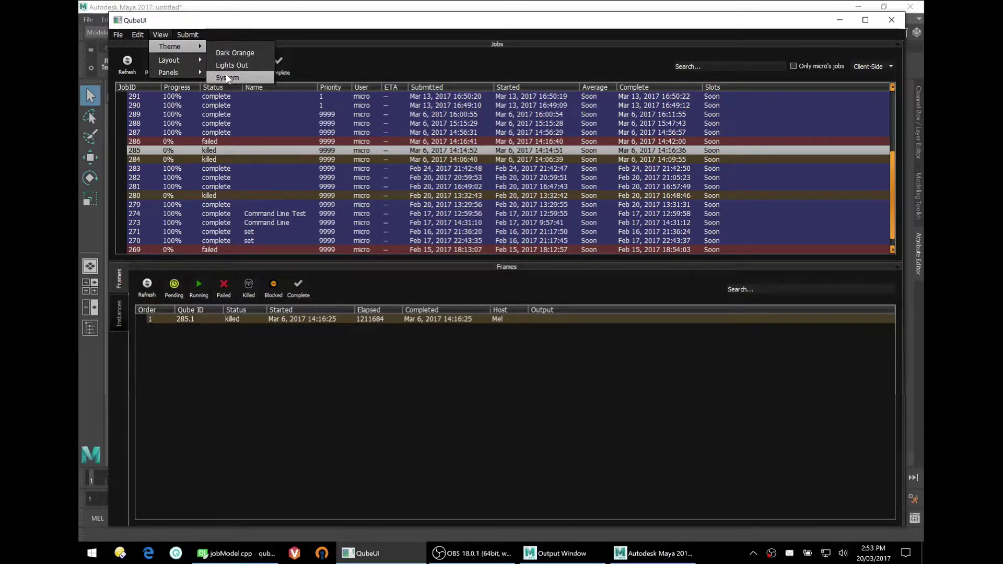
pyautogui.click(228, 78)
# Step: Switch back to the Dark Orange theme
pyautogui.click(163, 35)
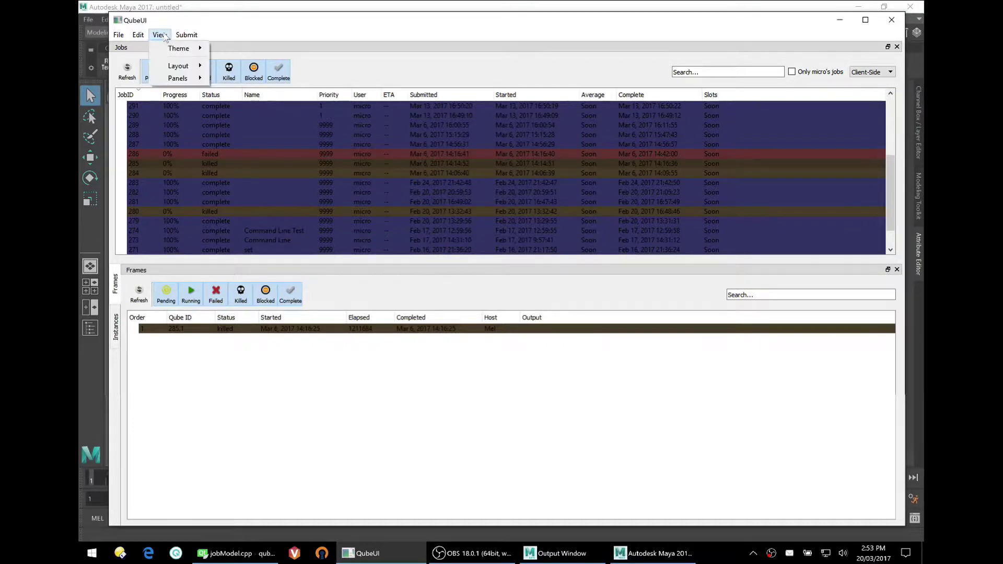
pyautogui.moveTo(177, 48)
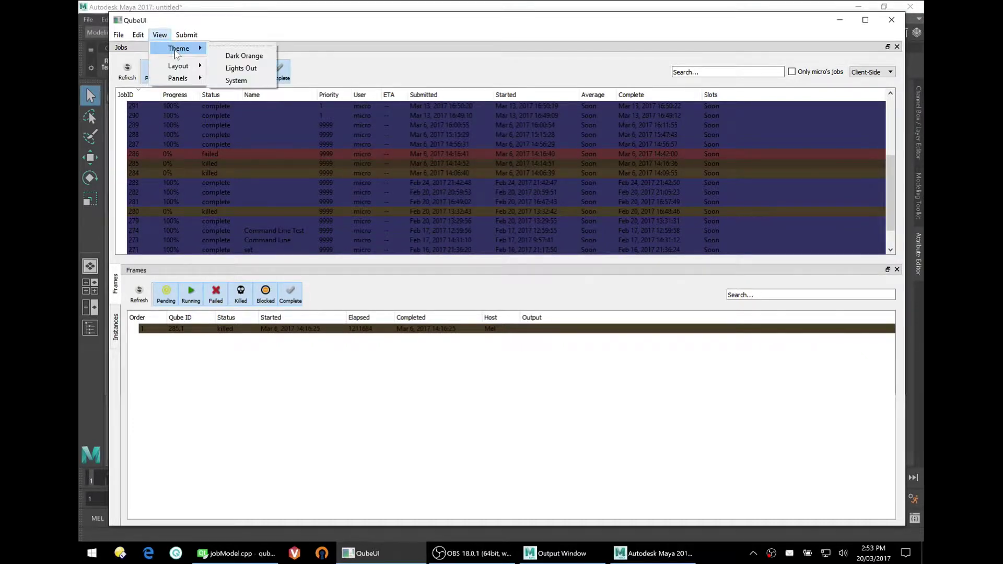
pyautogui.click(237, 56)
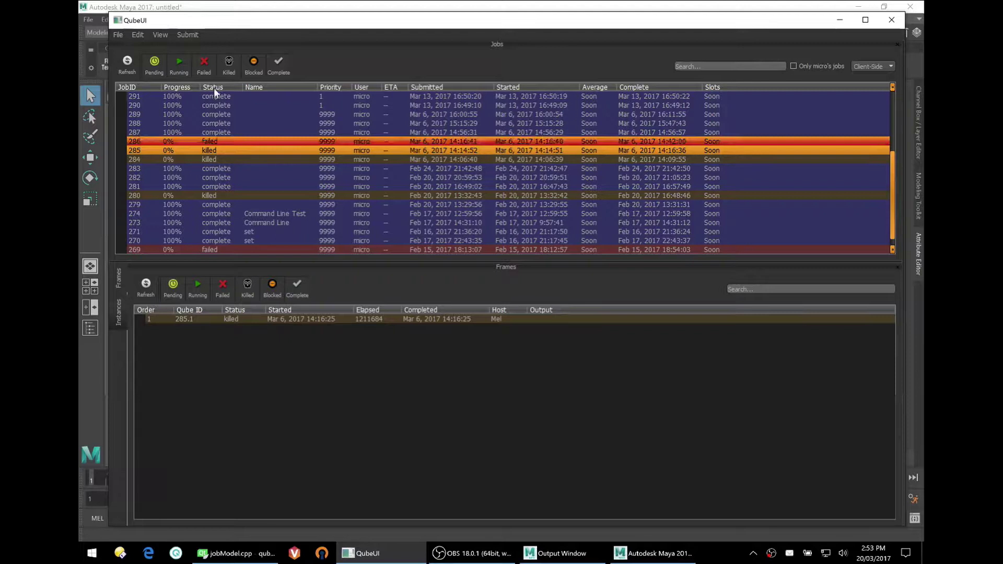
pyautogui.click(164, 35)
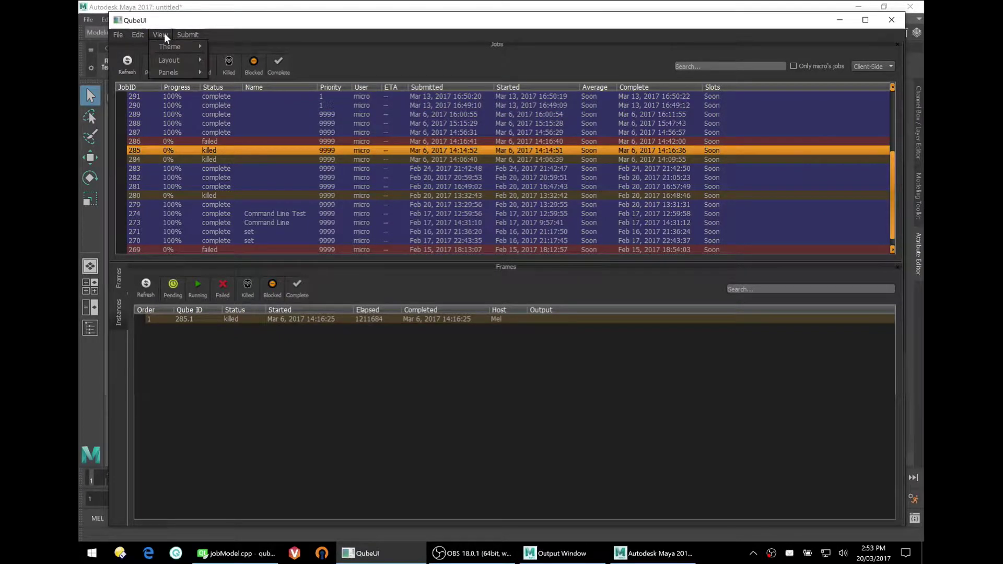
# Step: From the Mini QubeUI window over Maya, open running job 303 in the full QubeUI window
pyautogui.click(164, 35)
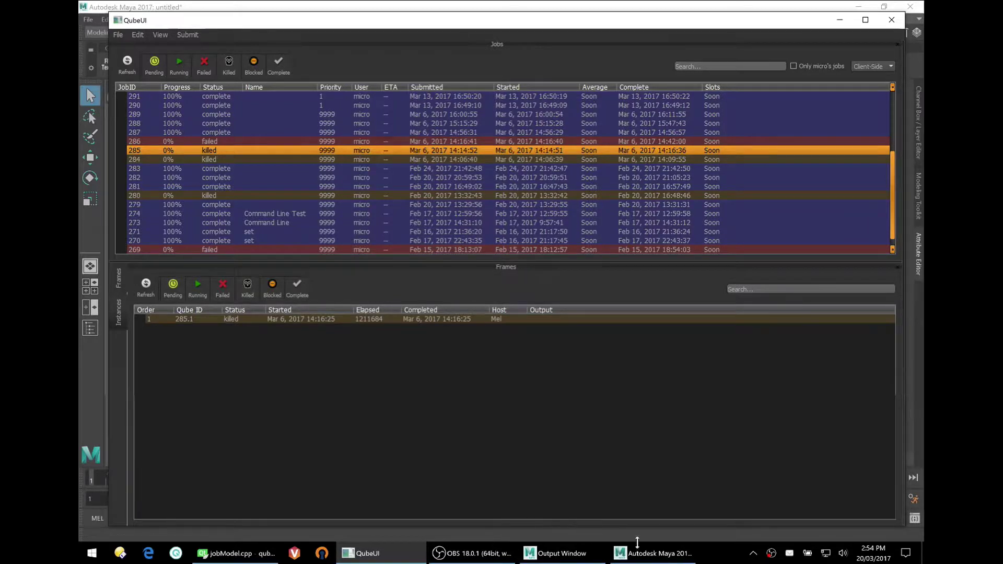
pyautogui.click(650, 553)
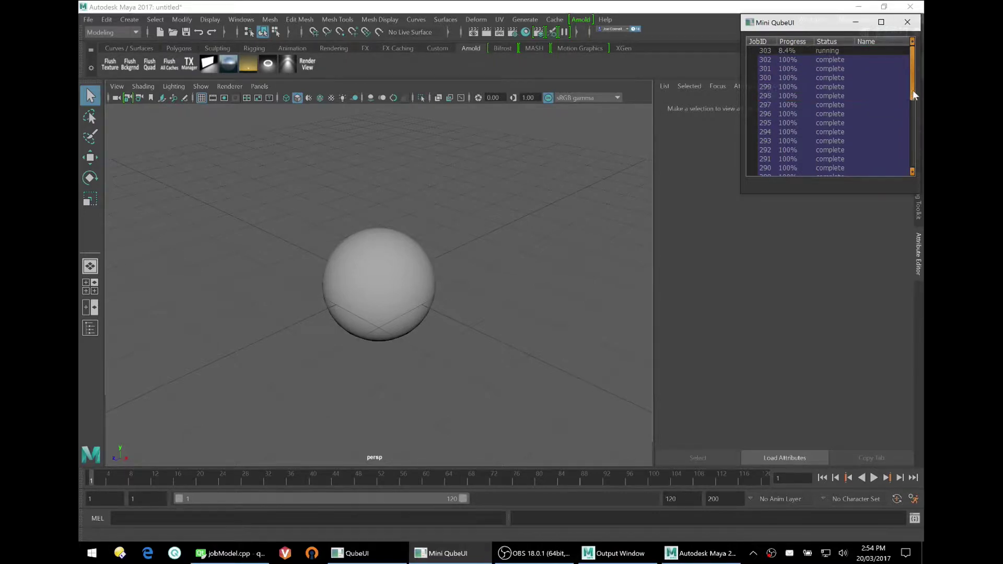
pyautogui.moveTo(913, 90)
pyautogui.mouseDown()
pyautogui.moveTo(913, 148)
pyautogui.moveTo(911, 84)
pyautogui.mouseUp()
pyautogui.doubleClick(841, 49)
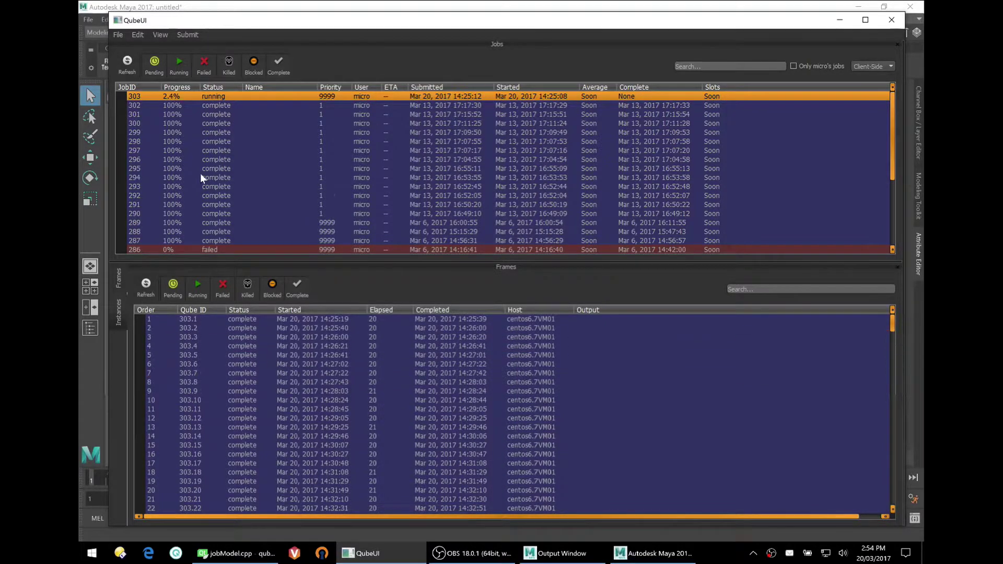
# Step: Expand job 303 to show its active kubuntu16 worker row
pyautogui.click(121, 96)
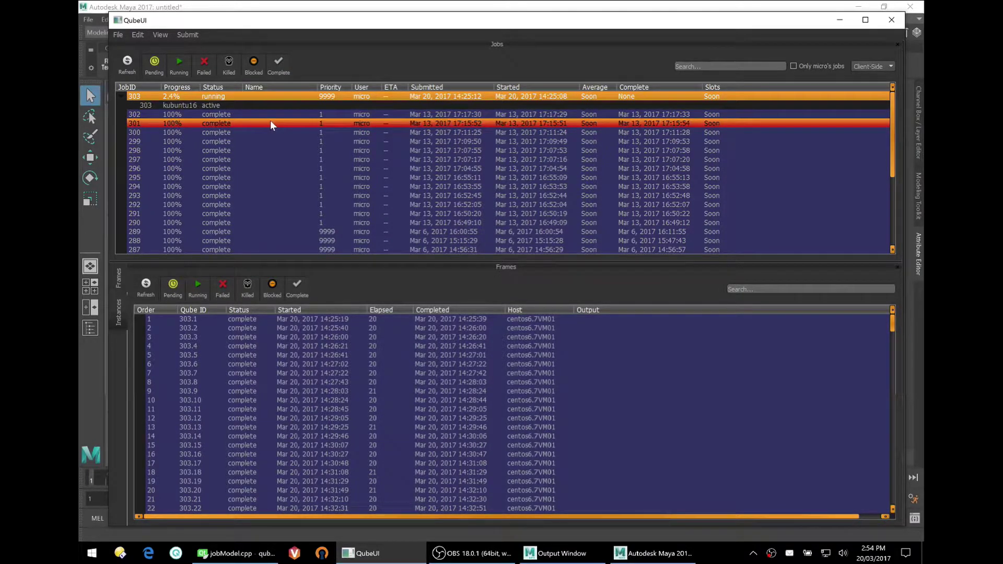
# Step: Switch the window to the Detailed layout
pyautogui.click(161, 35)
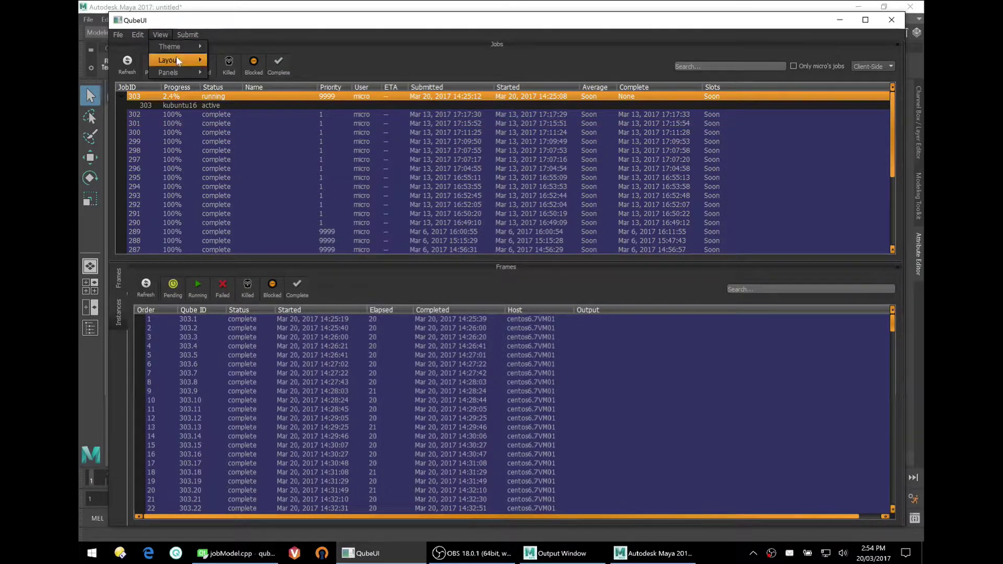
pyautogui.moveTo(178, 53)
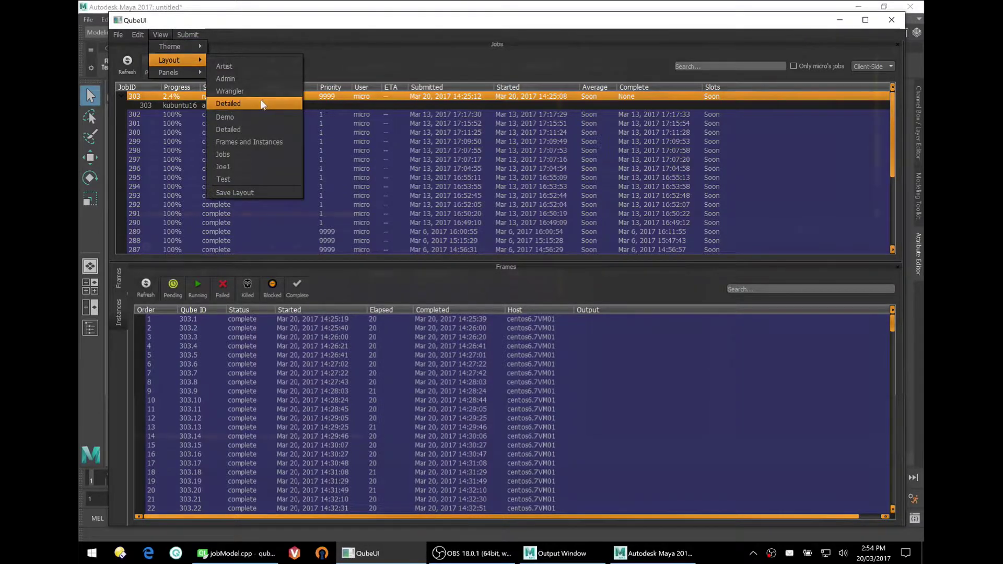
pyautogui.click(260, 102)
# Step: Open the Maya BatchRender/Mental Ray submission dialog, moved up-left and widened
pyautogui.click(185, 35)
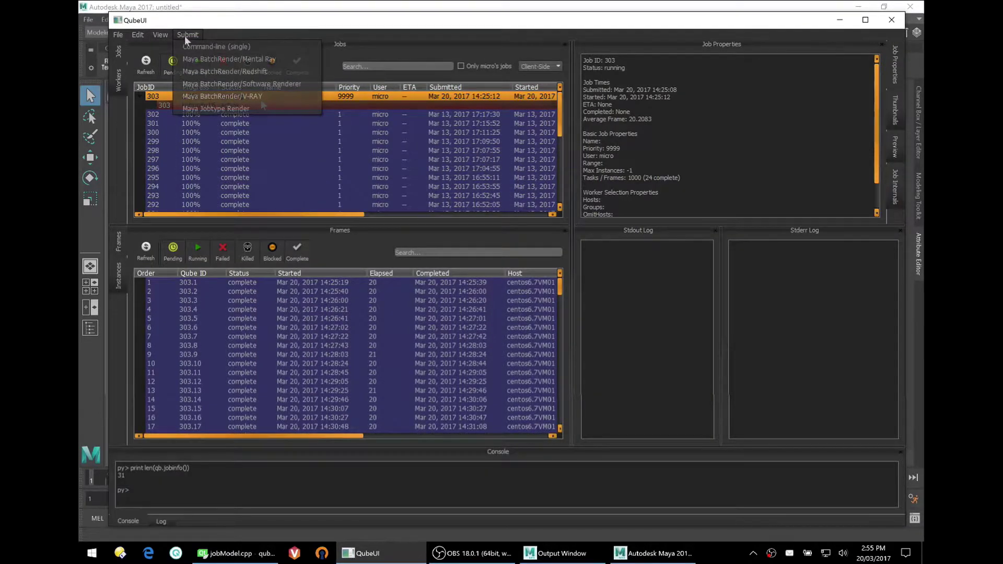
pyautogui.click(197, 60)
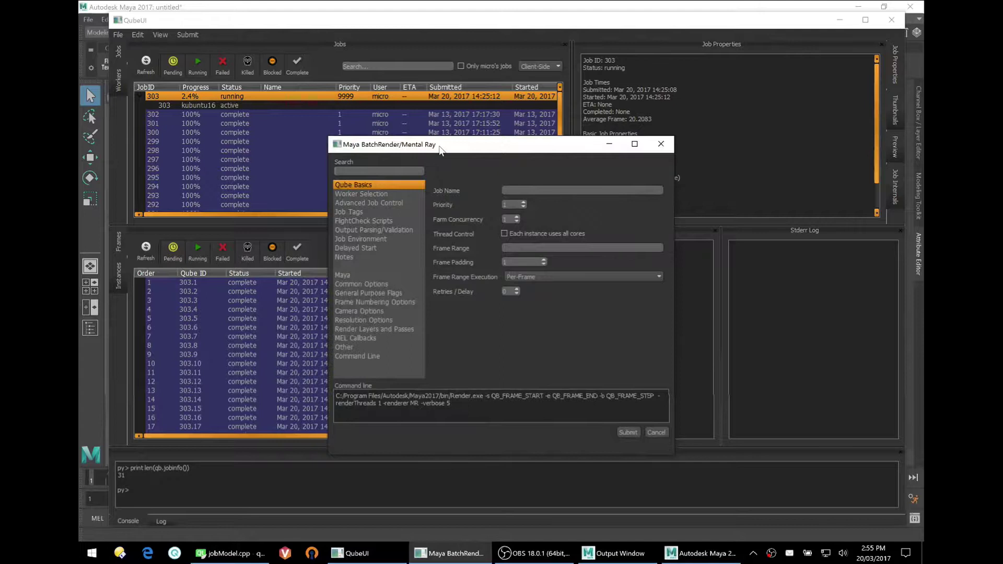
pyautogui.moveTo(437, 139); pyautogui.dragTo(364, 95)
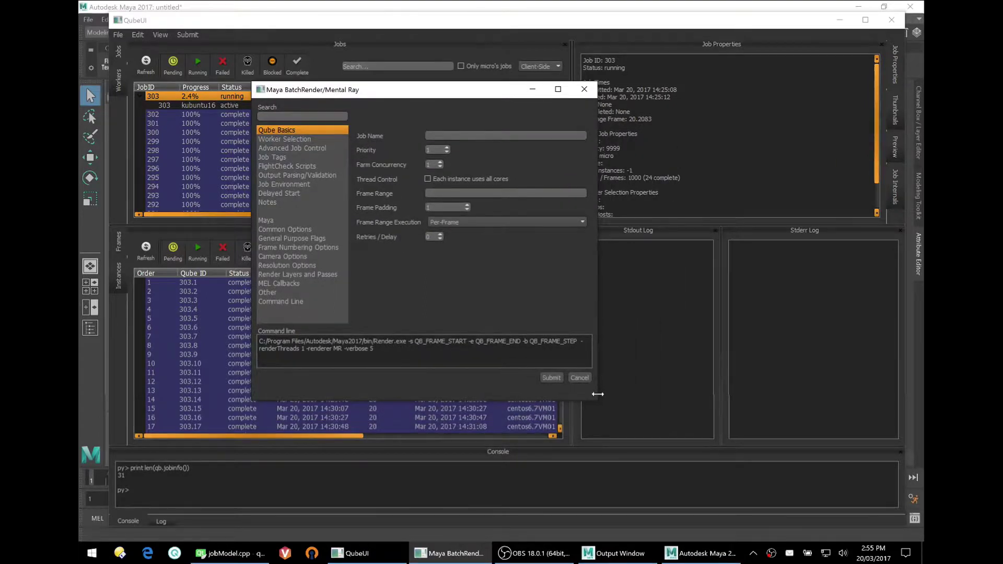
pyautogui.moveTo(598, 393); pyautogui.dragTo(756, 394)
# Step: Search options for 'name', set the Job Name to 'This is my job', then clear the search
pyautogui.click(685, 355)
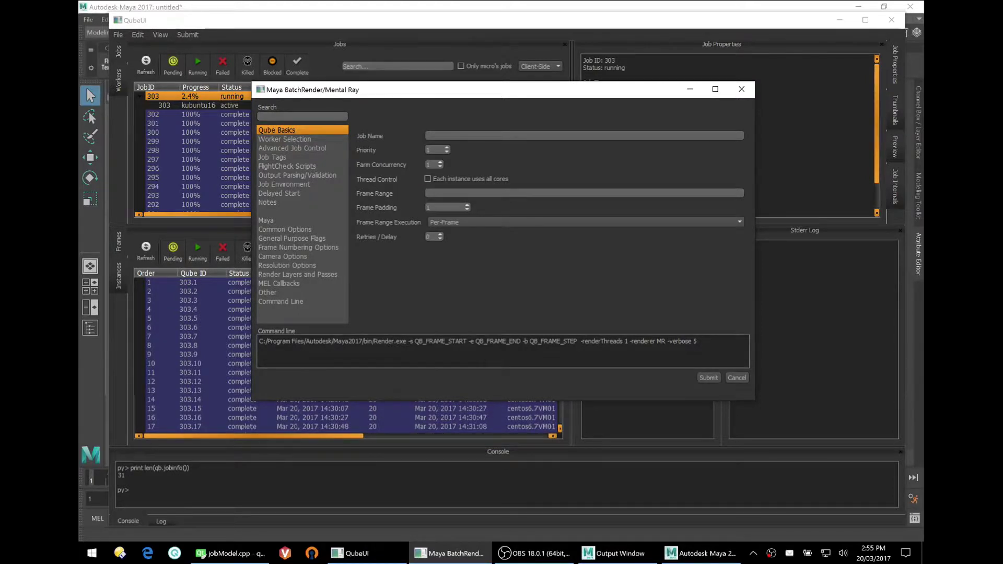
pyautogui.write('name')
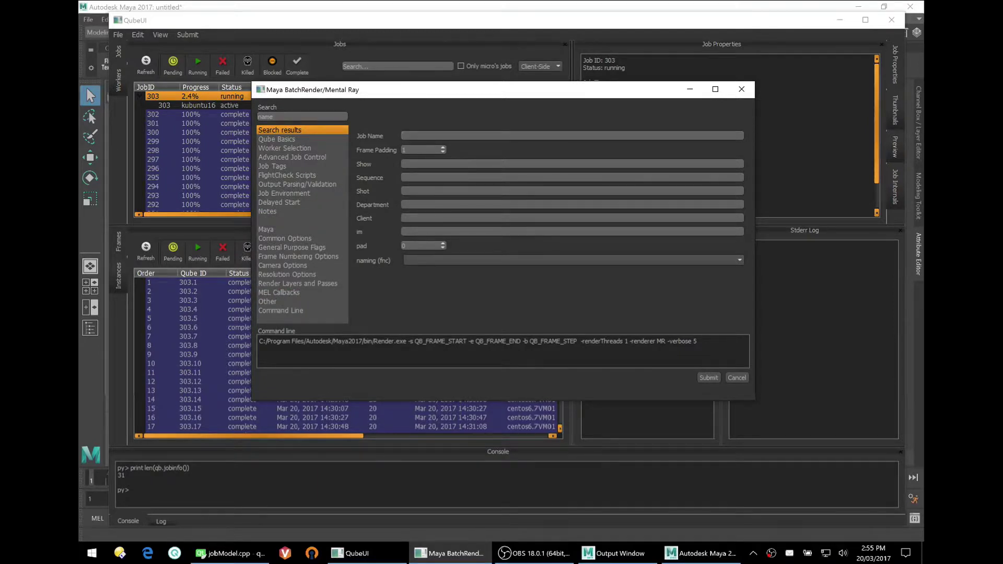
pyautogui.write('This is my job')
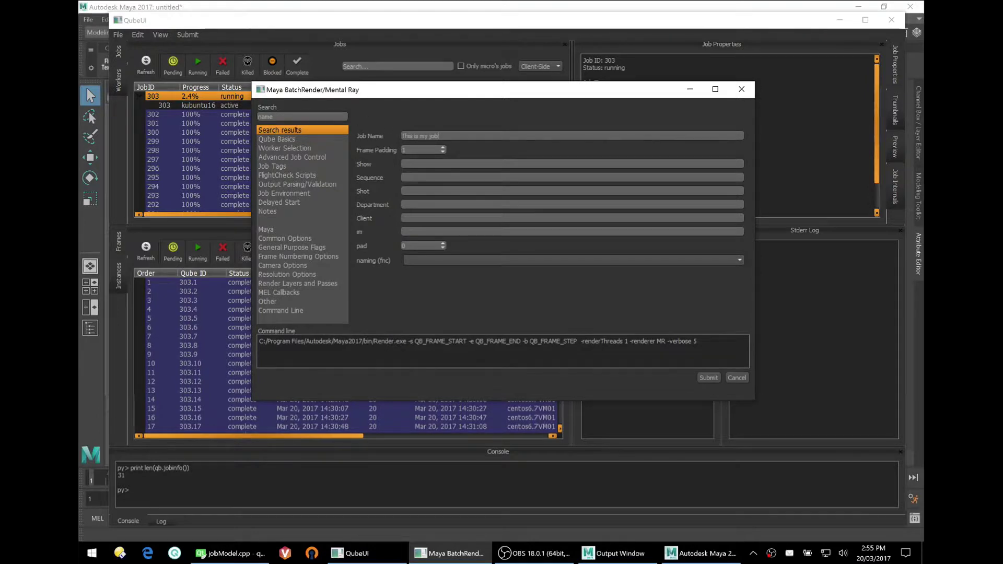
pyautogui.doubleClick(266, 117)
pyautogui.press('BackSpace')
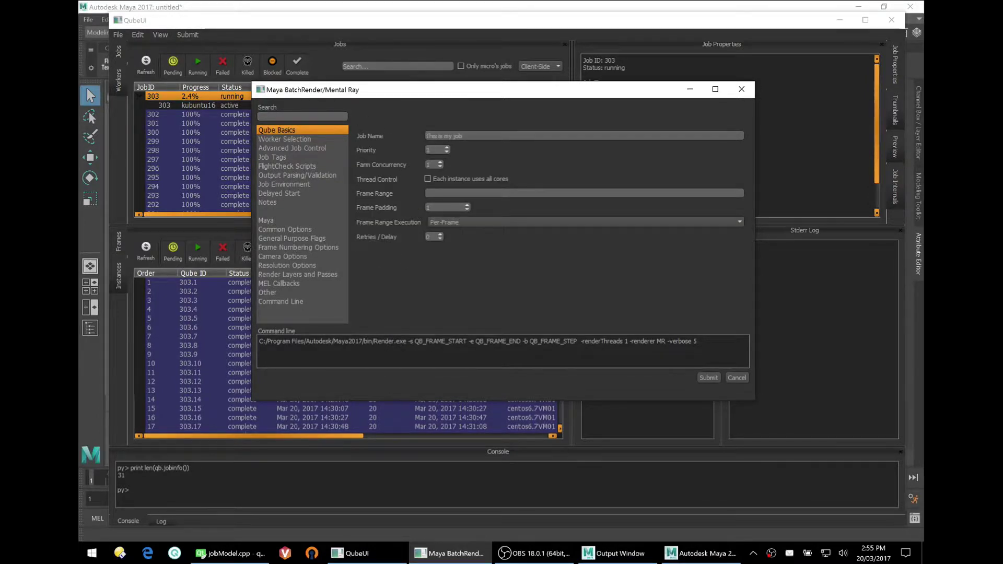
# Step: Search for 'scene', set the Scene File to myScene, and clear the search
pyautogui.write('scene')
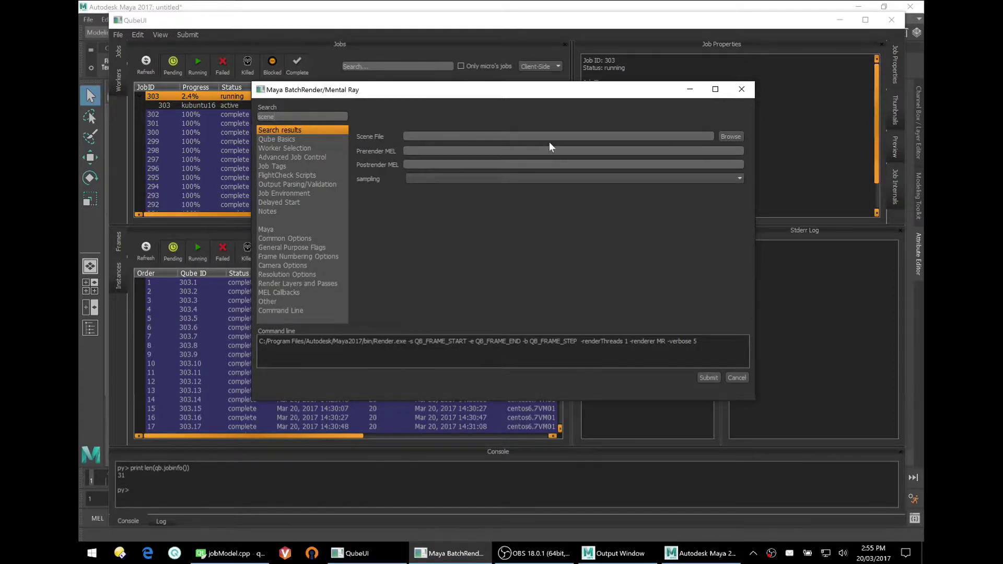
pyautogui.write('myScene')
pyautogui.doubleClick(329, 119)
pyautogui.press('BackSpace')
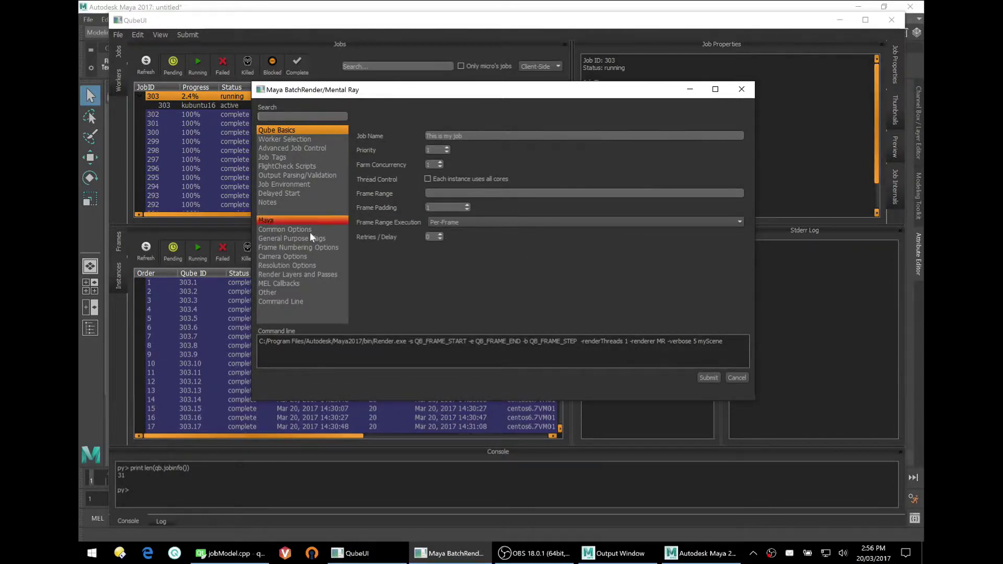
# Step: In Common Options, toggle Verbosity and Keep MEL file on then off, and set the log to logFile
pyautogui.click(296, 230)
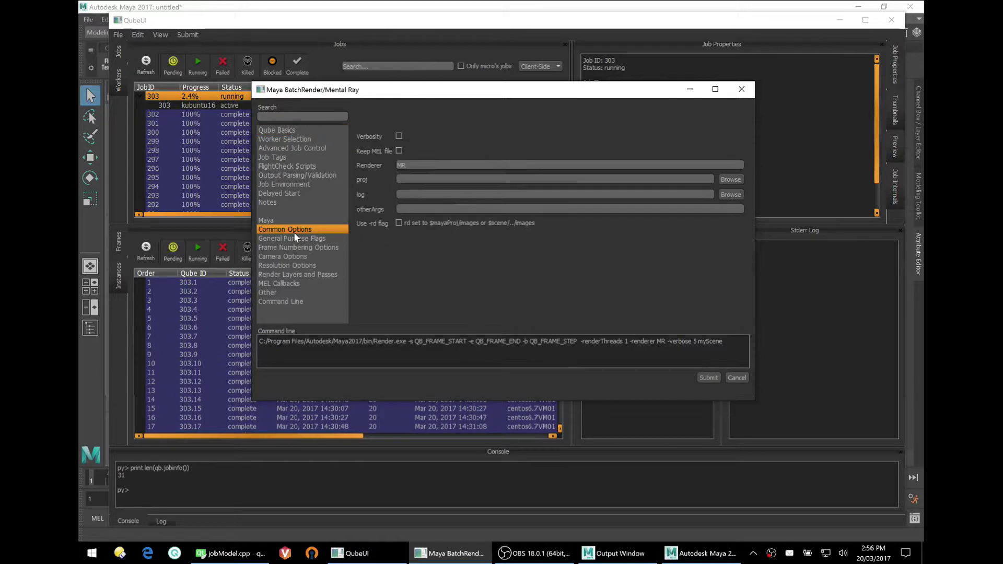
pyautogui.click(399, 136)
pyautogui.click(398, 136)
pyautogui.click(399, 151)
pyautogui.click(399, 151)
pyautogui.write('logFile')
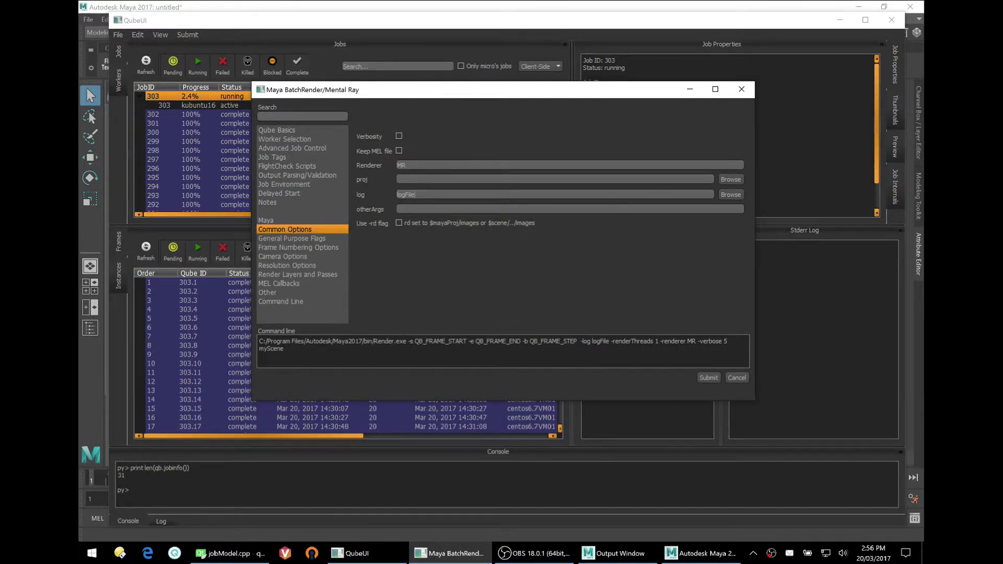
# Step: Replace '-log logFile' in the command line with '-log logFile.txt'
pyautogui.click(604, 341)
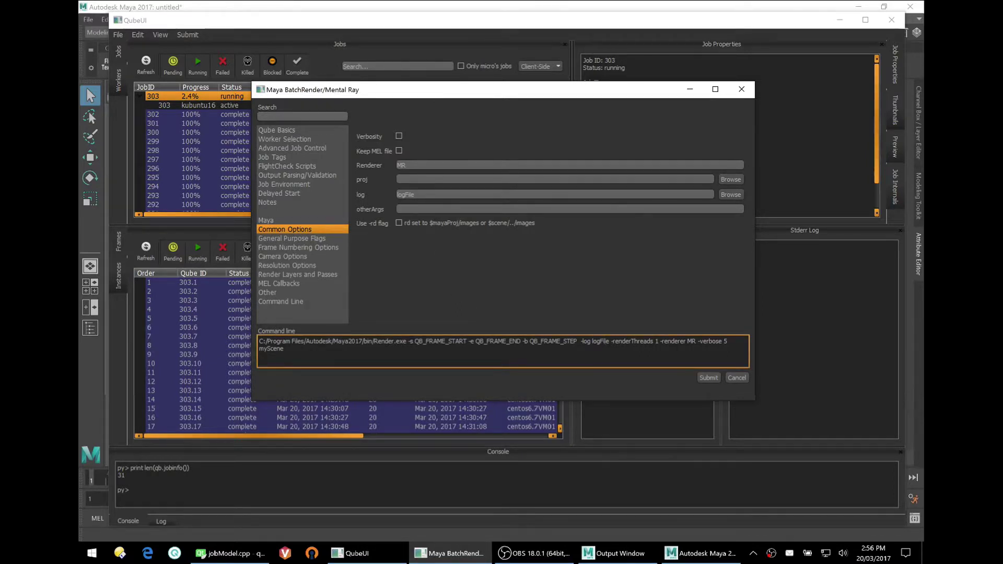
pyautogui.press('BackSpace')
pyautogui.press('BackSpace')
pyautogui.press('BackSpace')
pyautogui.press('BackSpace')
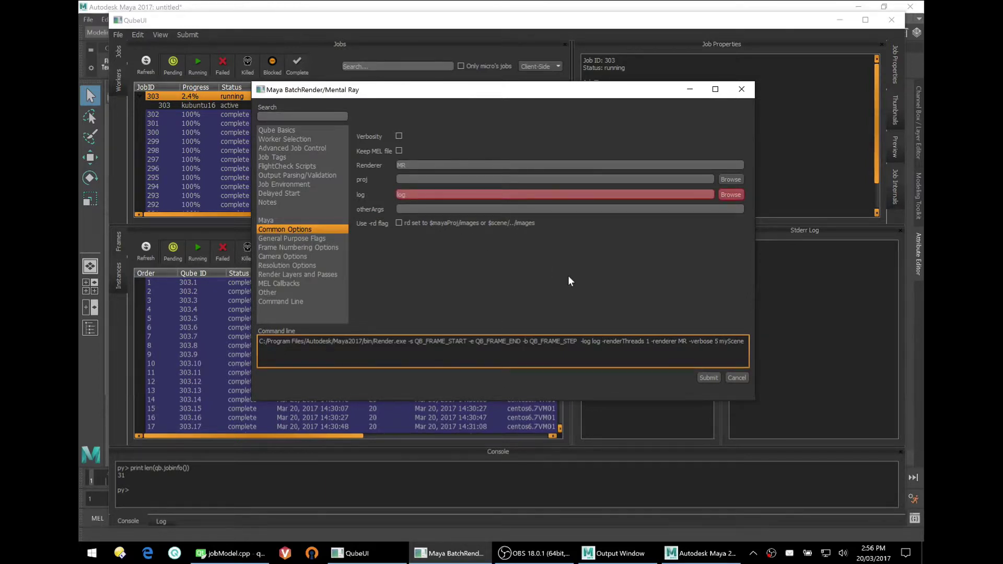
pyautogui.press('BackSpace')
pyautogui.press('BackSpace')
pyautogui.press('BackSpace')
pyautogui.press('BackSpace')
pyautogui.press('BackSpace')
pyautogui.press('BackSpace')
pyautogui.press('BackSpace')
pyautogui.press('BackSpace')
pyautogui.press('BackSpace')
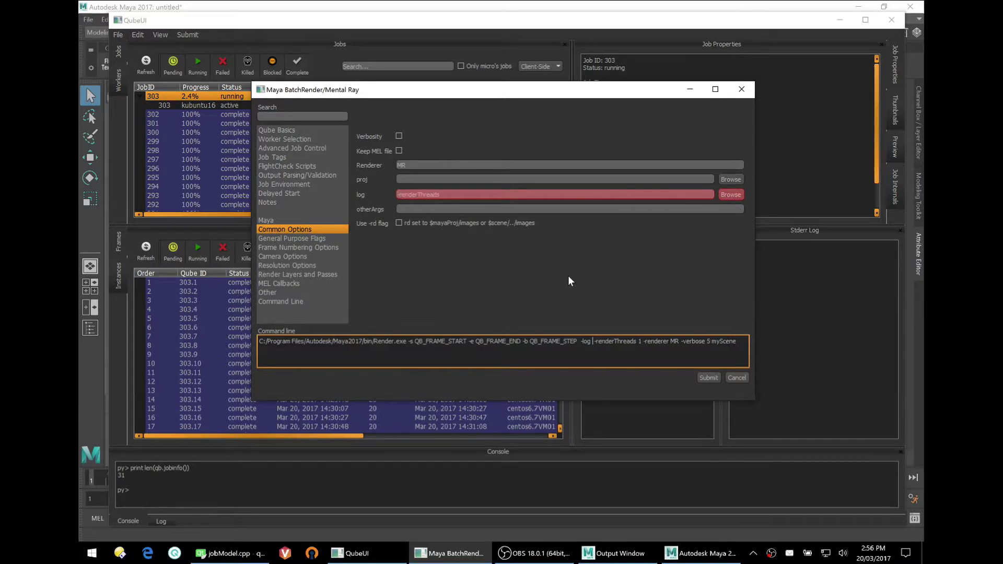
pyautogui.write('-')
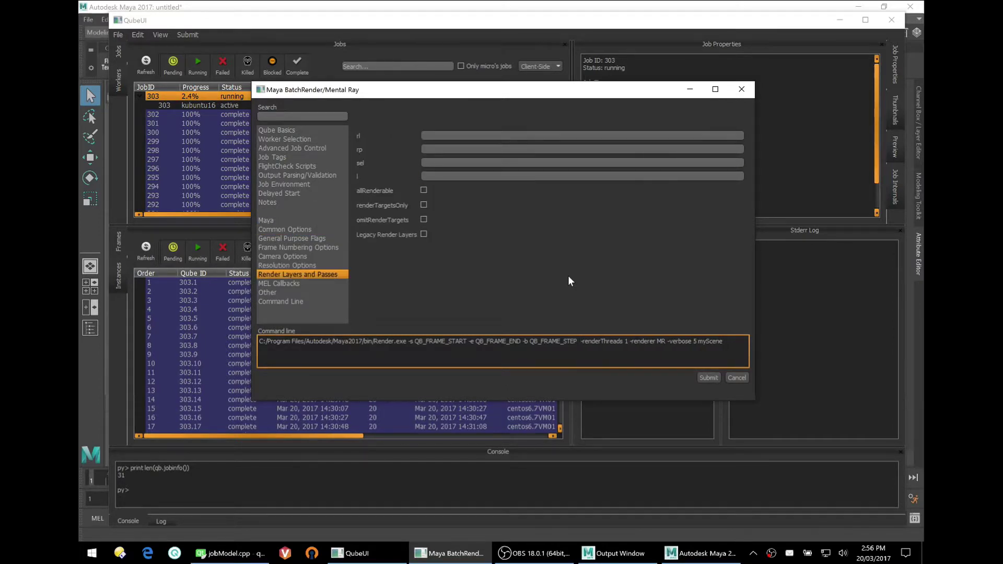
pyautogui.write('log logF')
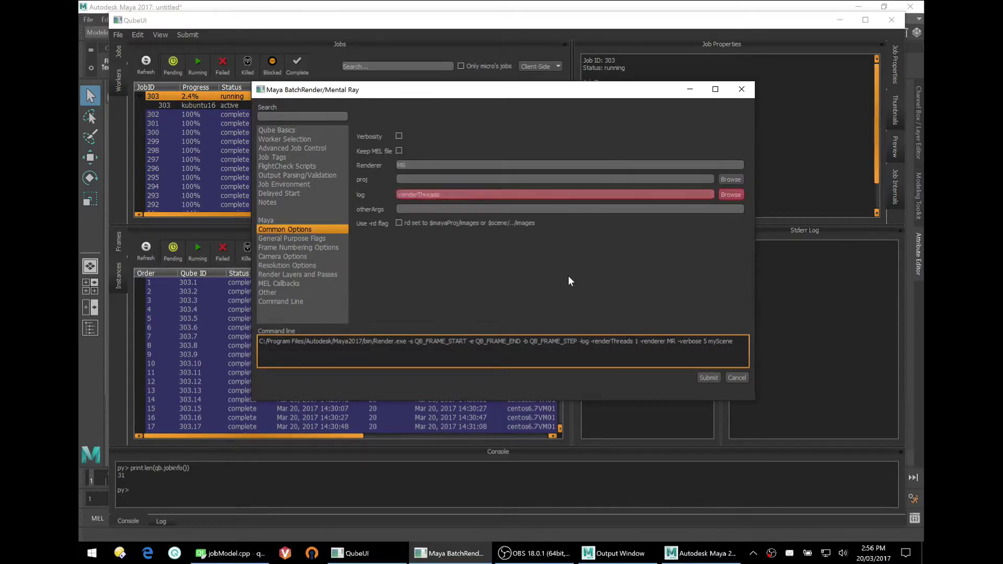
pyautogui.write('ile.txt')
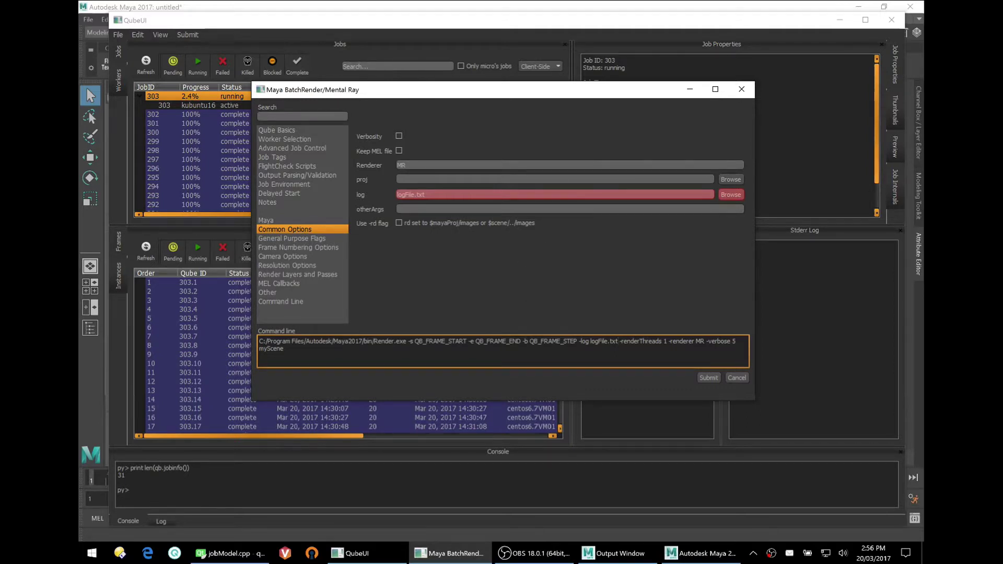
# Step: Add -keepMel to the command line, remove it again, and return to Qube Basics
pyautogui.write('-keepMel')
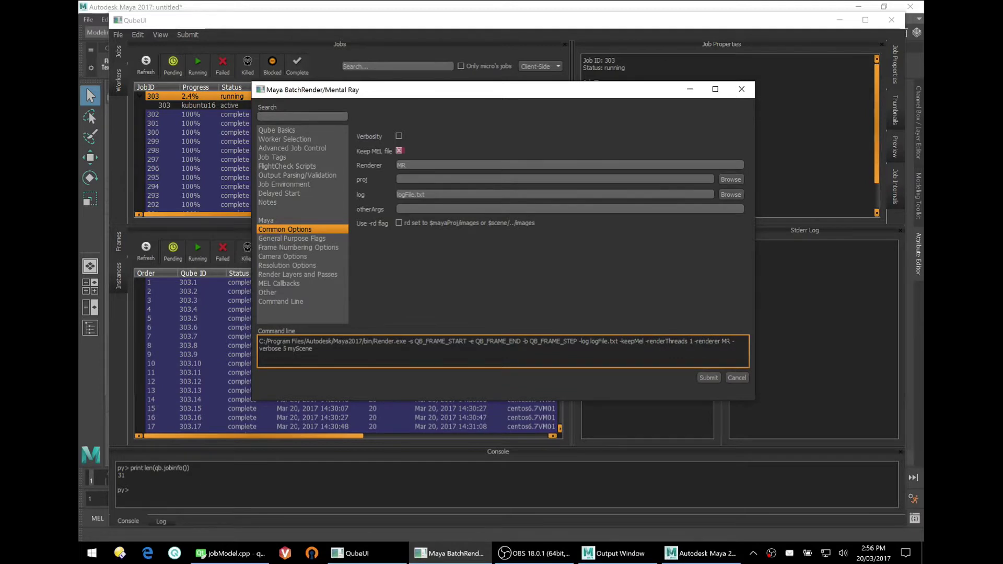
pyautogui.press('BackSpace')
pyautogui.press('BackSpace')
pyautogui.press('BackSpace')
pyautogui.press('BackSpace')
pyautogui.press('BackSpace')
pyautogui.press('BackSpace')
pyautogui.press('BackSpace')
pyautogui.press('BackSpace')
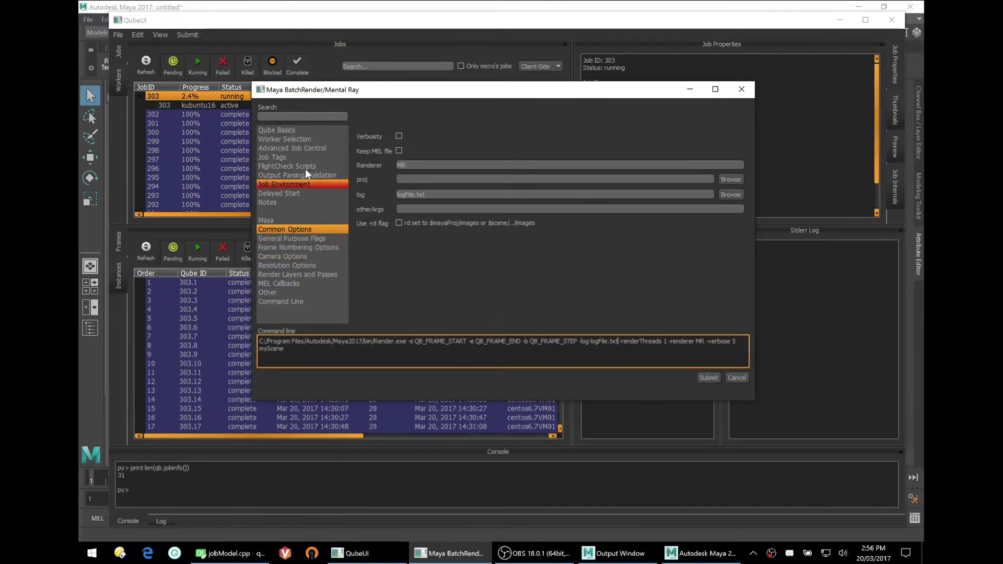
pyautogui.click(285, 131)
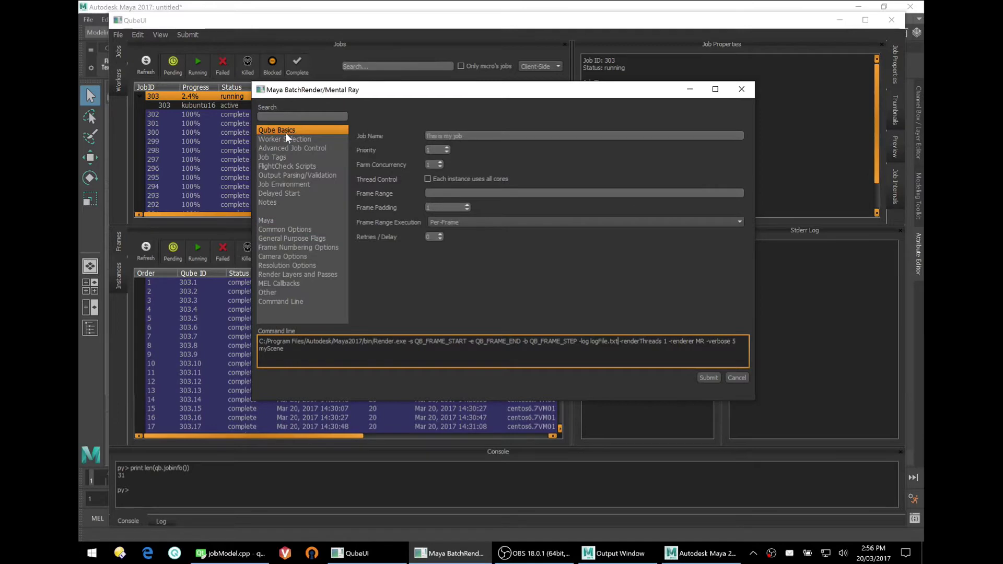
# Step: Cancel the Maya BatchRender/Mental Ray submission without submitting the job
pyautogui.click(736, 377)
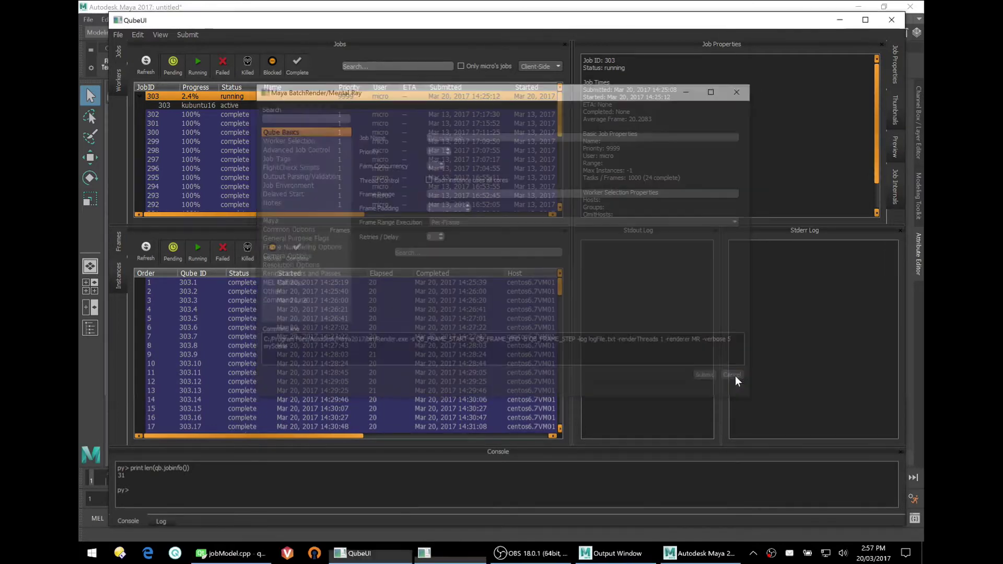